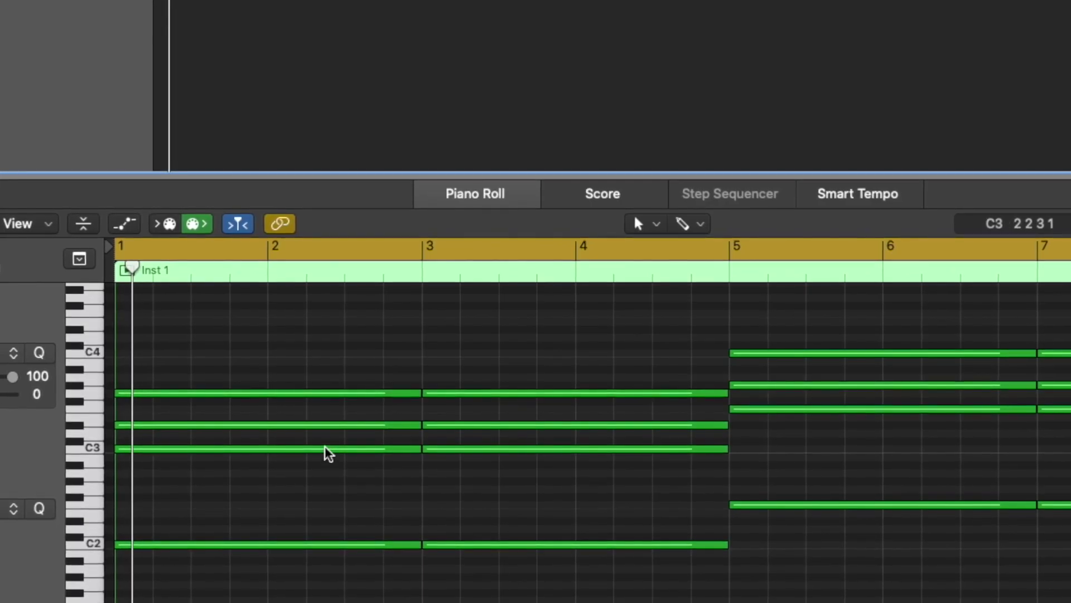
Audition the four notes of the opening chord in the Inst 1 region, including C3, G3 and C2.
mouse_move(407, 470)
left_click(324, 449)
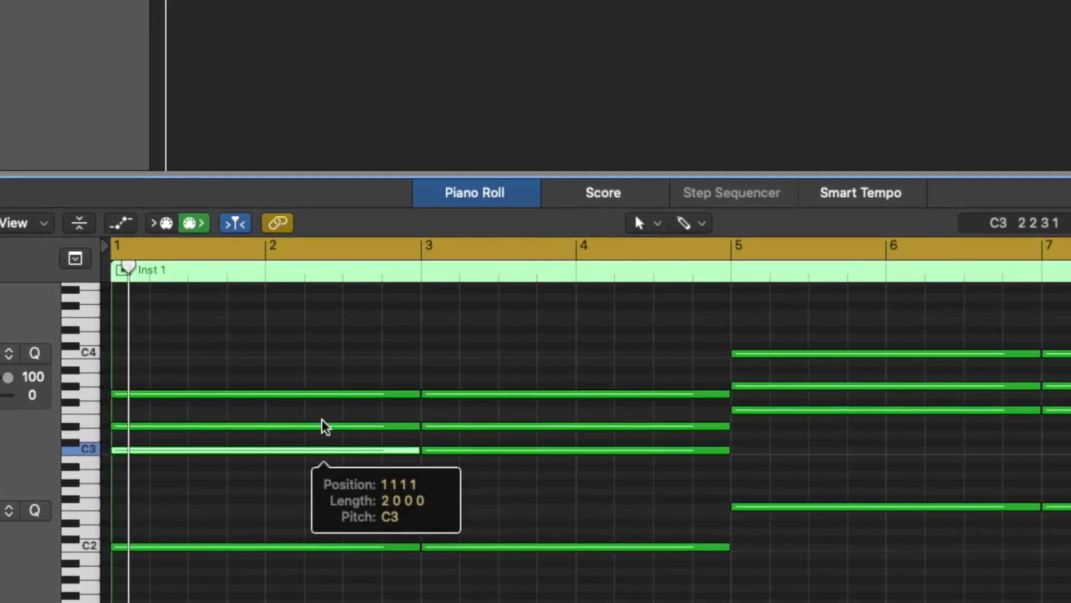
left_click(323, 424)
left_click(335, 395)
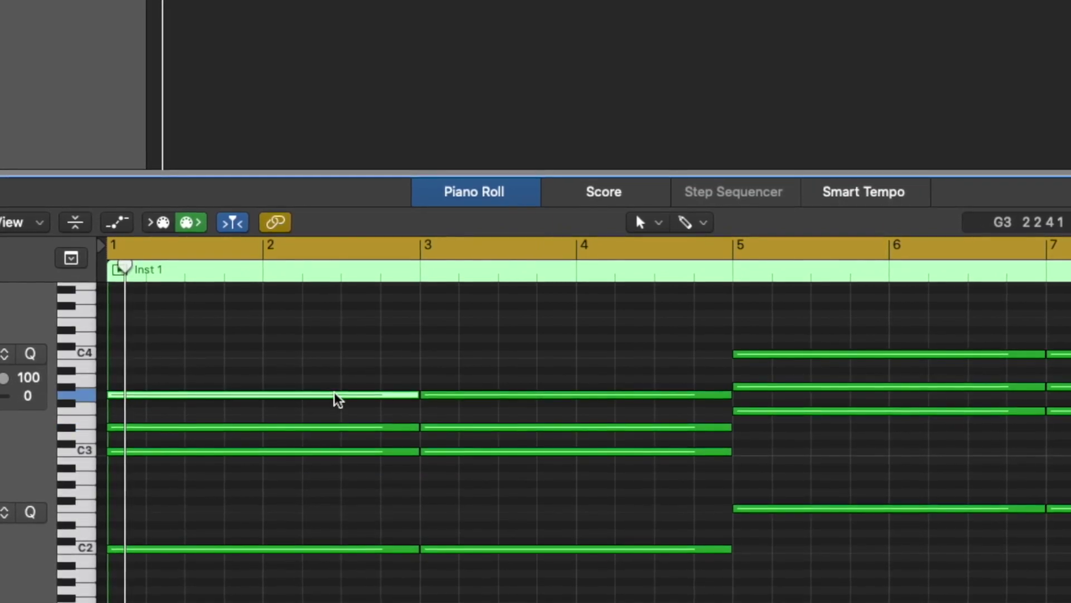
left_click(344, 506)
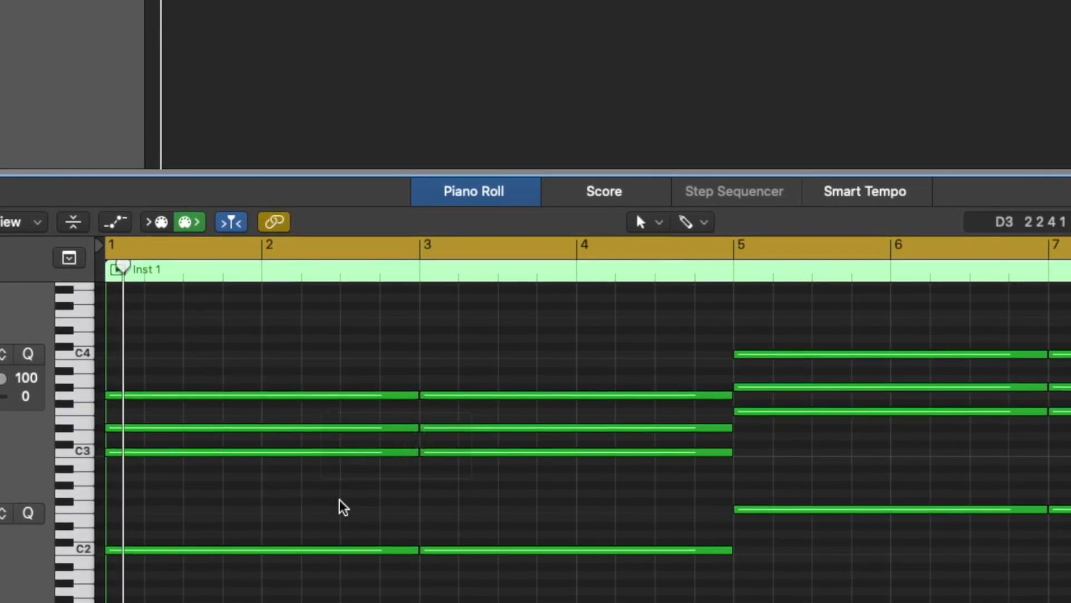
left_click(380, 551)
left_click(395, 538)
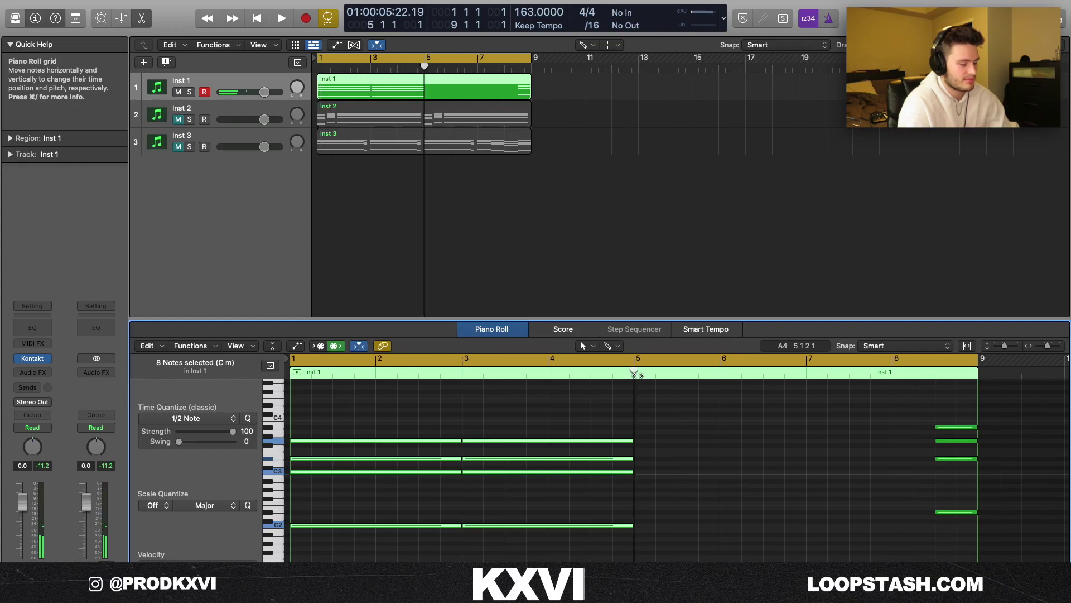
Paste the copied C minor chords at bar 5 of Inst 1 and transpose them up five semitones to F minor.
key("super+v")
key("alt+Up")
key("alt+Up")
key("alt+Up")
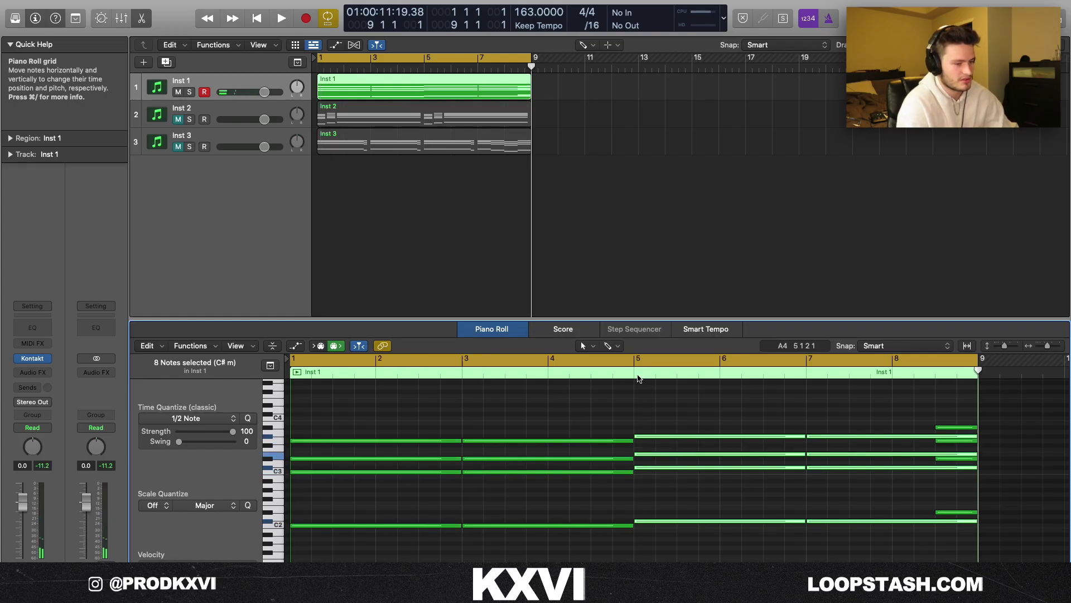
key("alt+Up")
key("alt+Up")
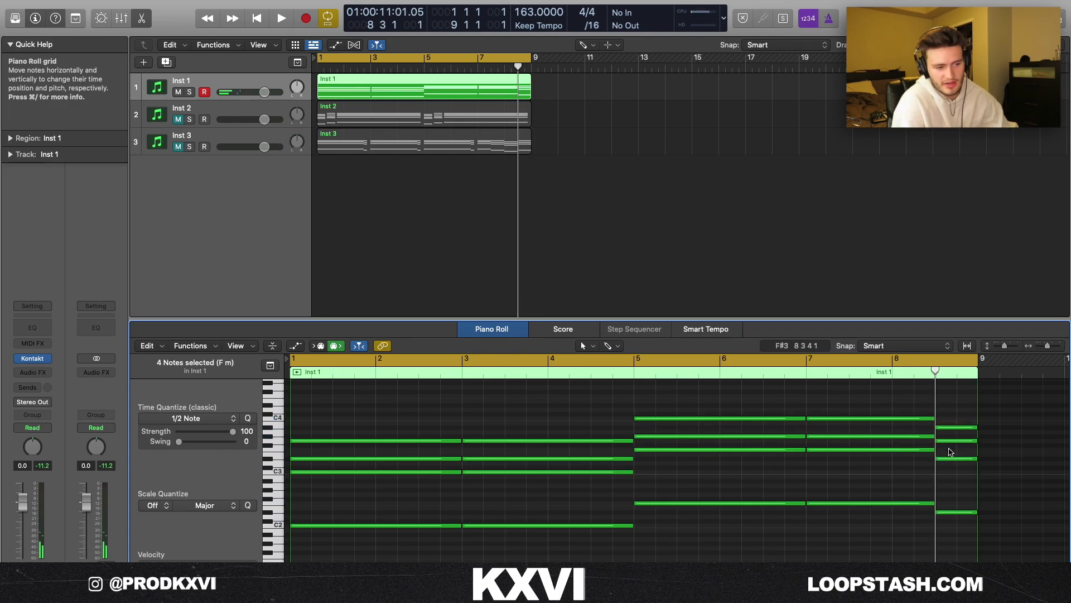
Select the four notes of the last short chord in bar 8 of Inst 1 to inspect them.
left_click_drag(951, 403, 956, 540)
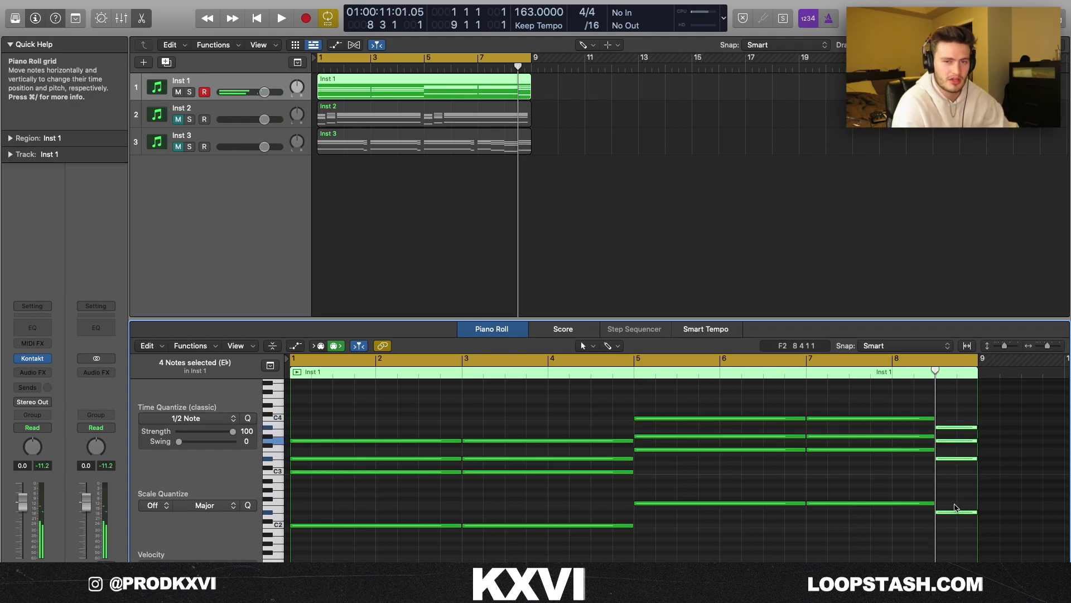
right_click(954, 510)
key("Escape")
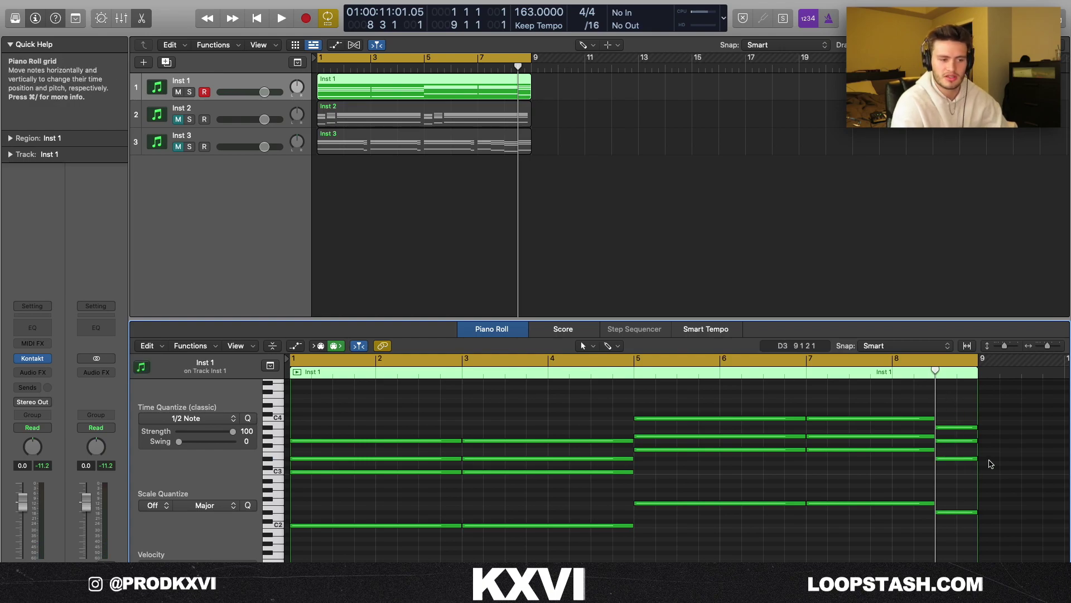
Switch to the Inst 2 region, fit its chords in the note editor and play them.
key("Down")
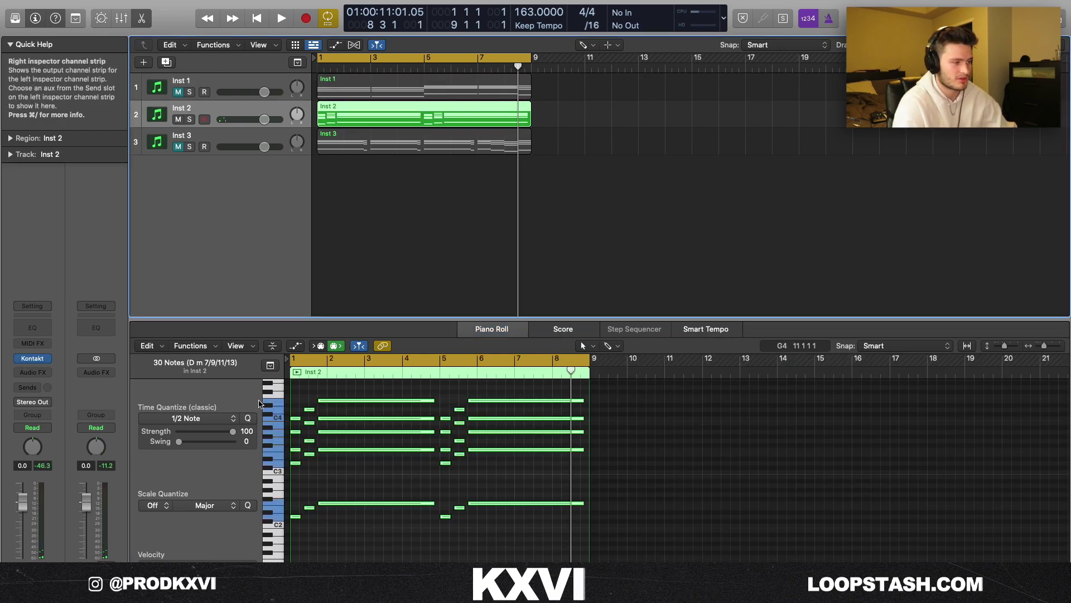
key("z")
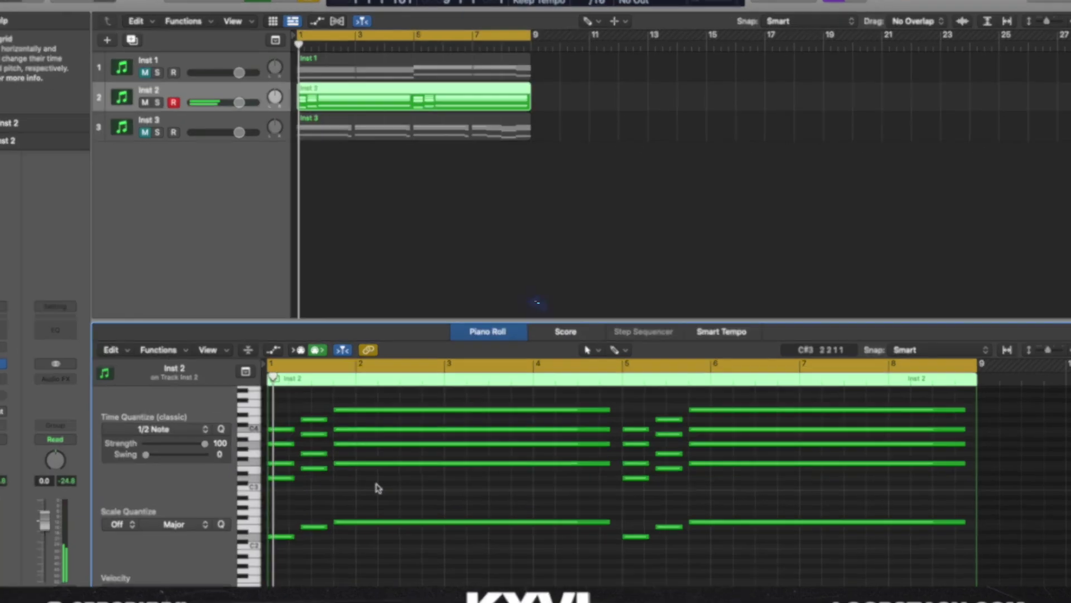
key("space")
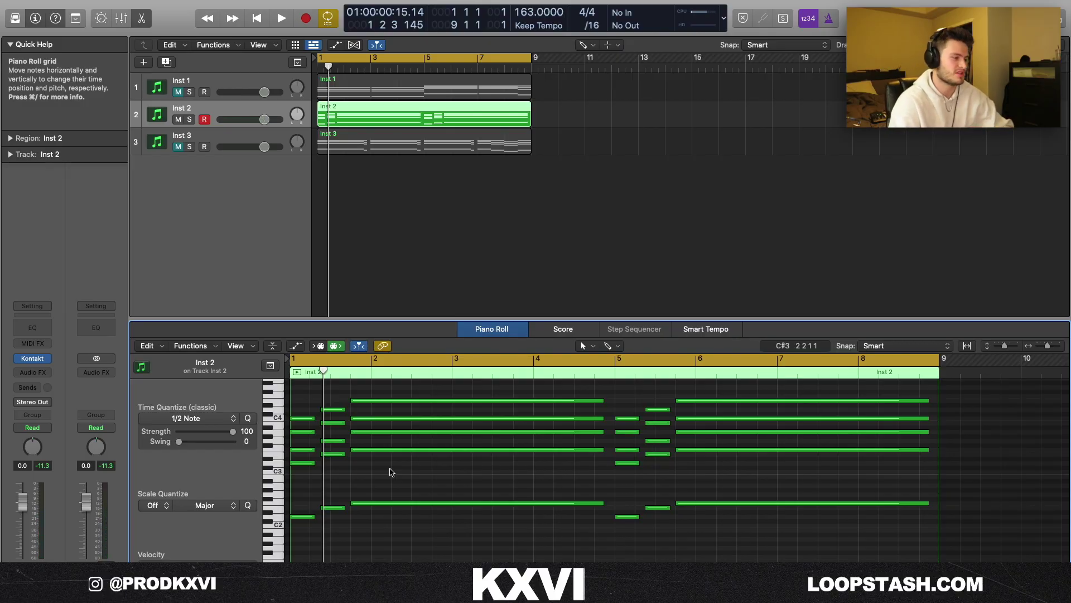
Delete every note in the Inst 2 region and choose the Brush tool for drawing new ones.
key("t")
key("t")
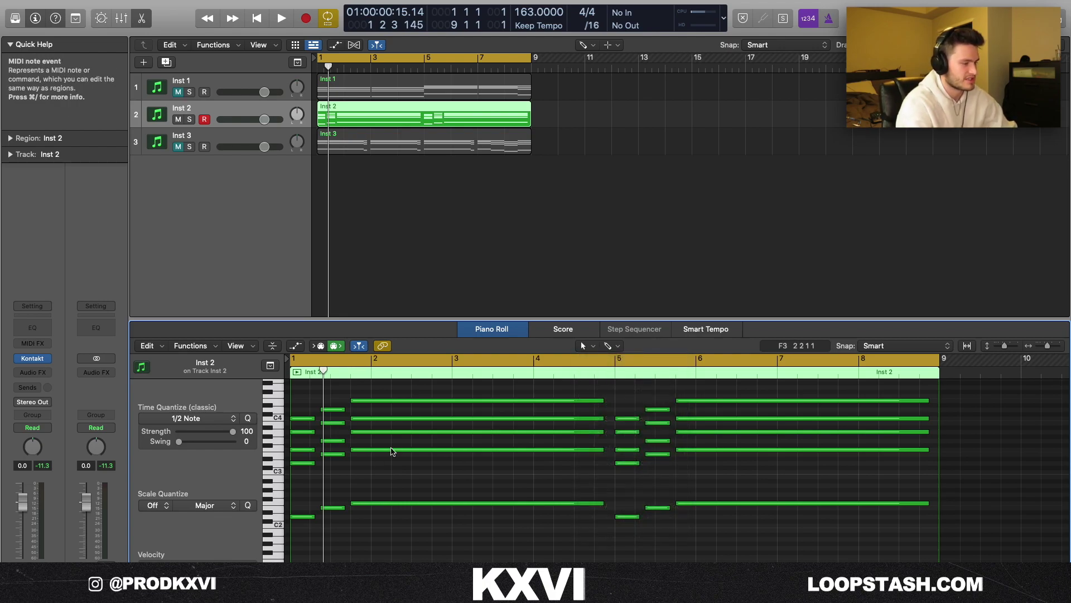
key("super+a")
key("t")
key("e")
Draw a half-bar chord of D3, F3, A3 and C4 at bar 1, and add a copy on beat 3 raised two semitones.
left_click(309, 464)
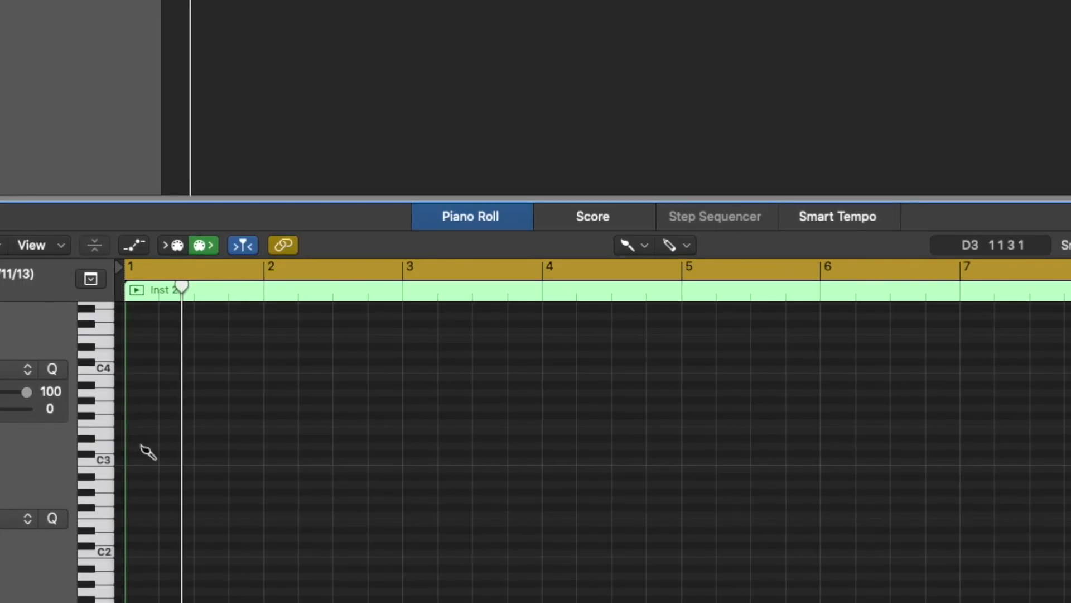
left_click_drag(143, 416, 146, 423)
left_click(149, 394)
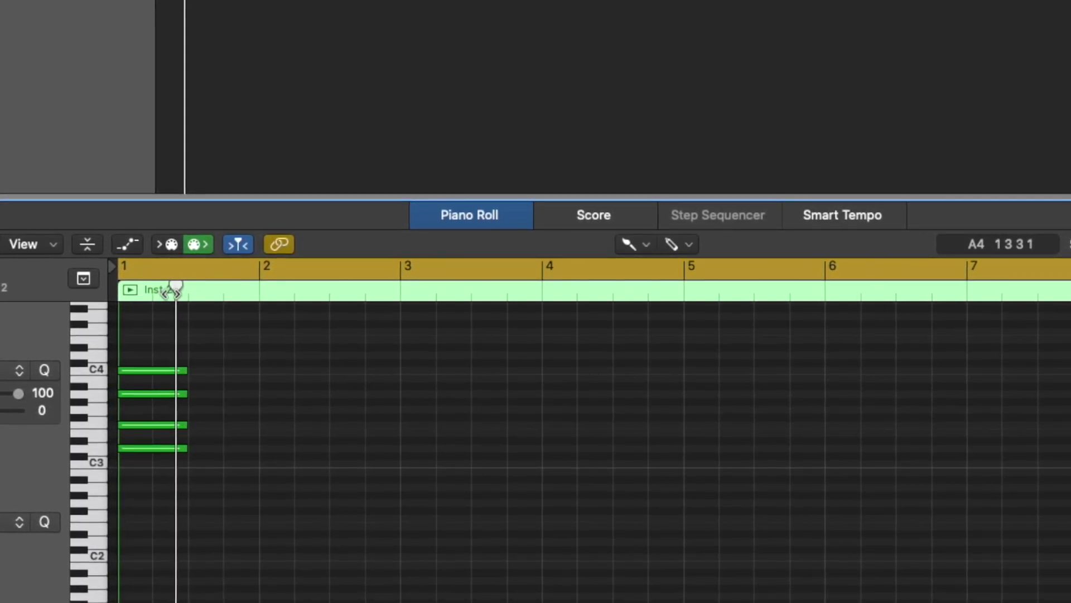
key("super+v")
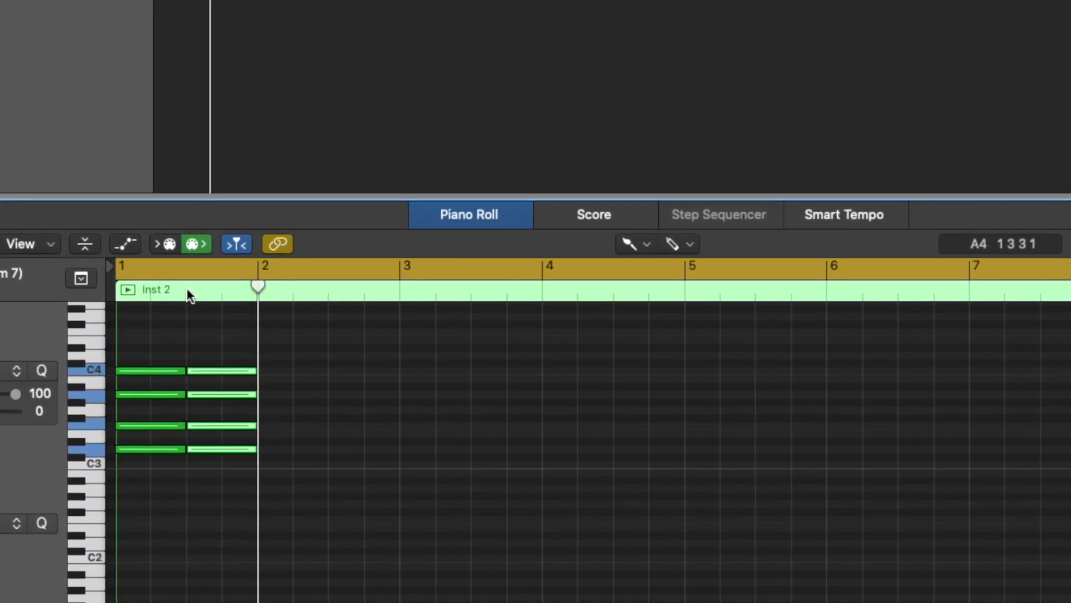
key("alt+Up")
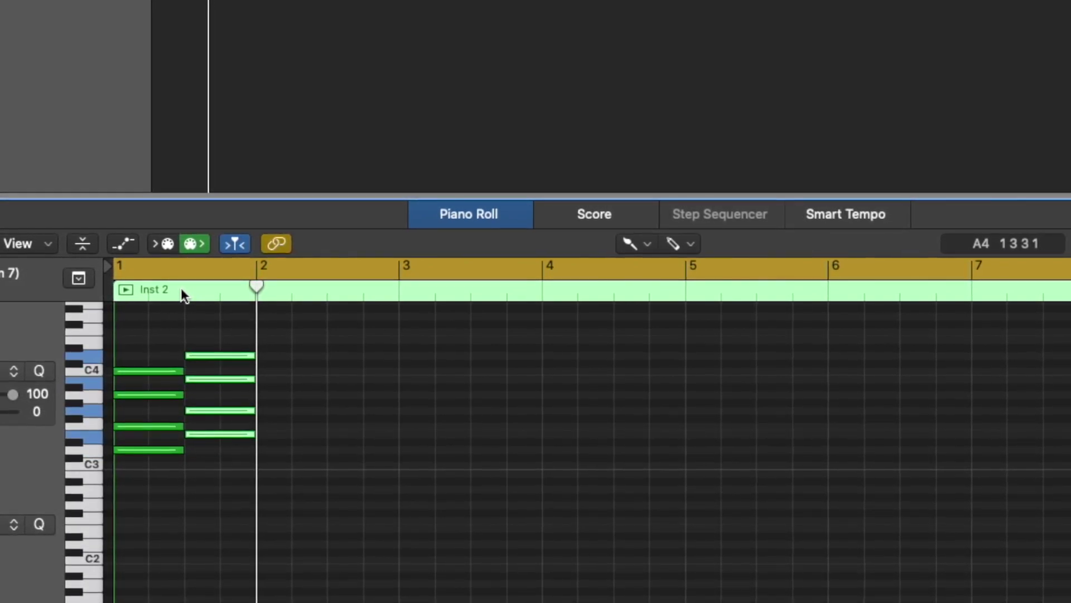
Draw a chord of F3, A3, C4 and E4 at bar 2 of Inst 2 and extend its notes to three bars.
left_click(267, 428)
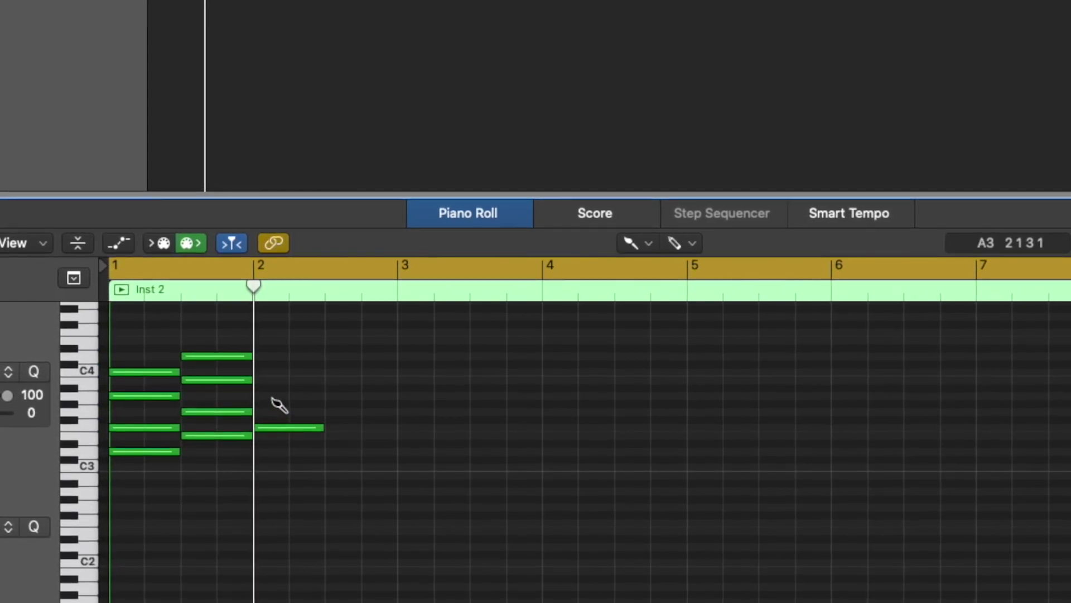
left_click(274, 396)
left_click(274, 372)
left_click(282, 341)
left_click_drag(323, 343, 684, 346)
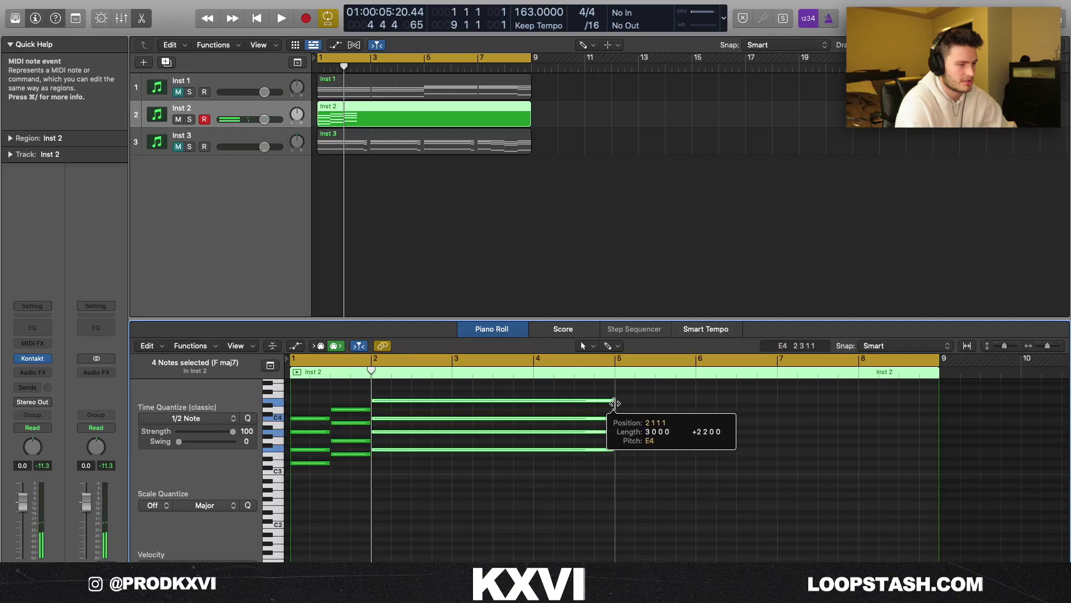
left_click_drag(614, 403, 614, 404)
Shorten the Inst 2 region so that it ends at bar 5.
left_click(327, 464)
key("shift+Down")
left_click(289, 375)
left_click(614, 375)
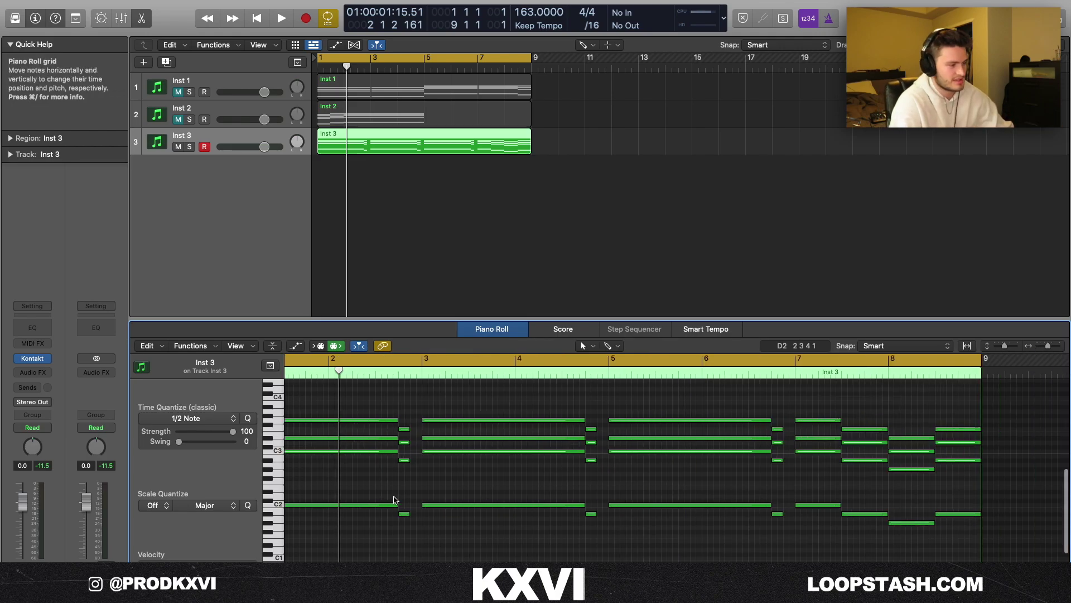
Inspect the notes of the long opening chord and the short passing chord before bar 3 in Inst 3.
scroll(394, 499, "left", 3)
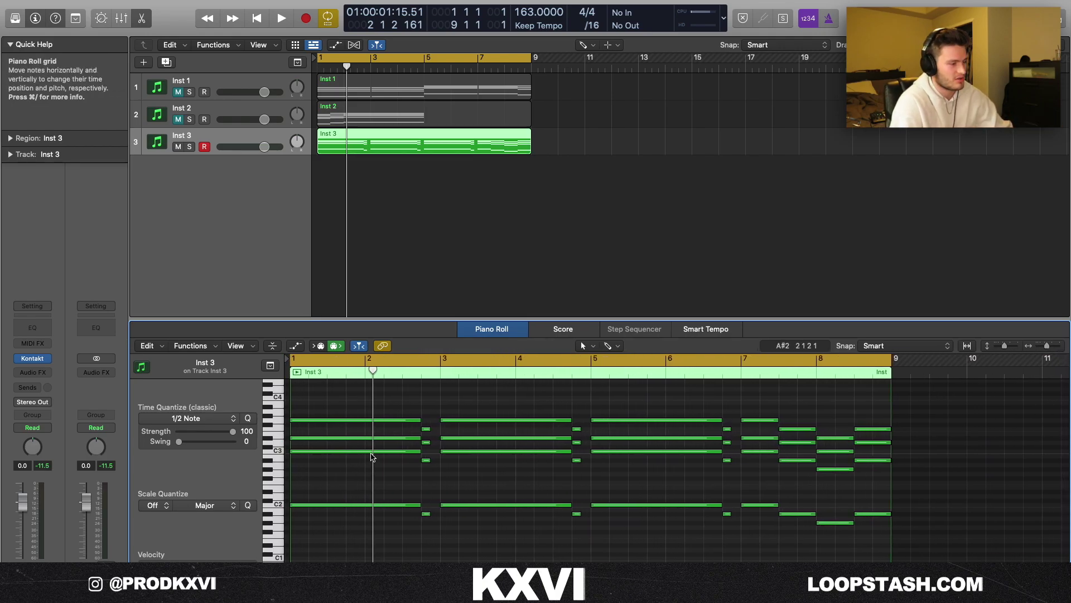
left_click(373, 451)
left_click(386, 420)
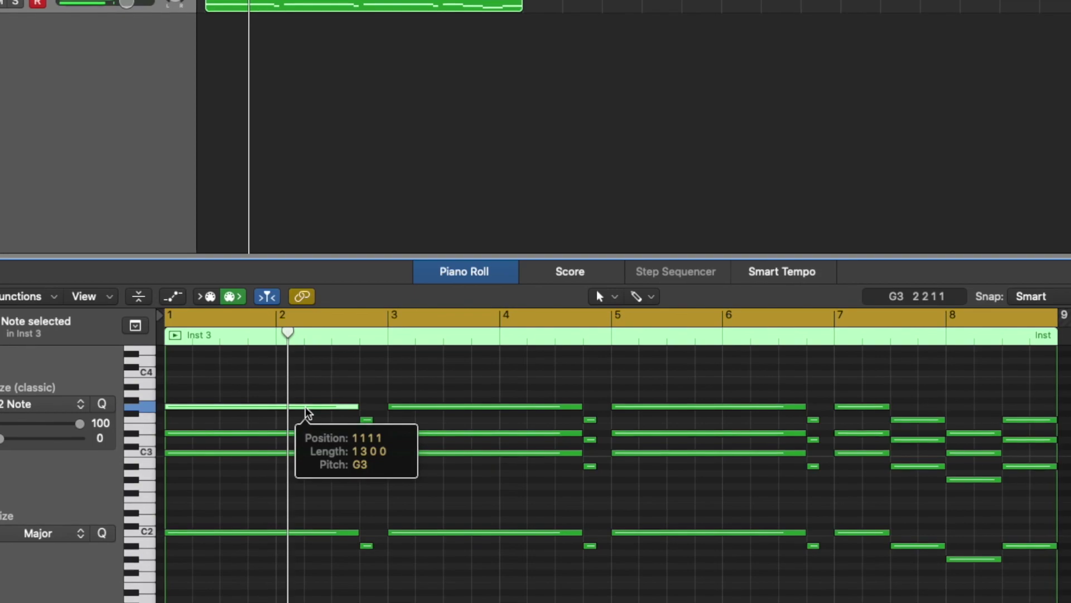
left_click_drag(376, 400, 381, 509)
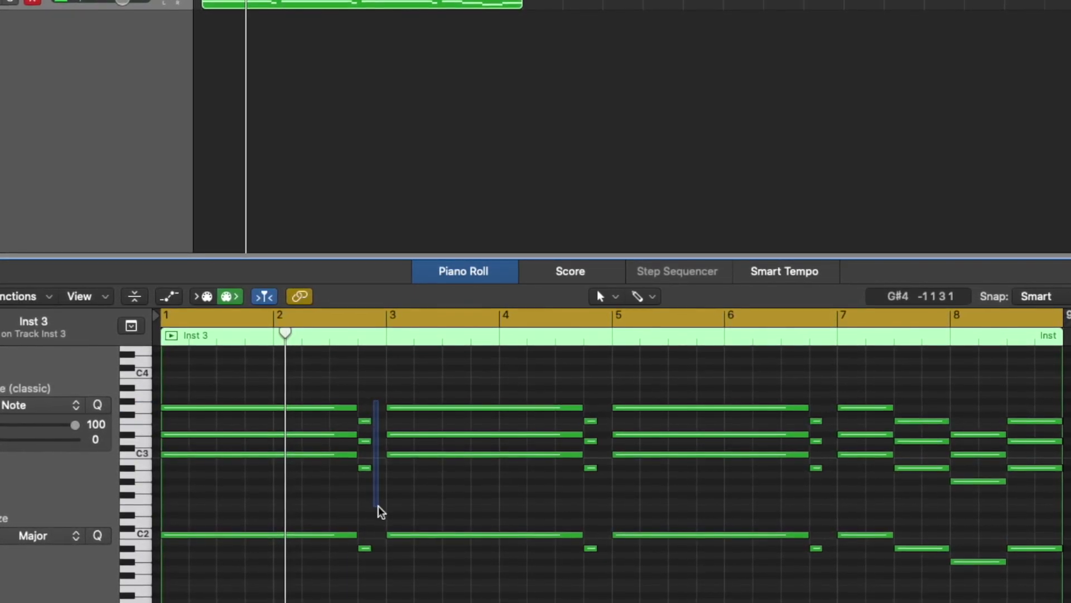
left_click(364, 468)
left_click_drag(365, 468, 363, 424)
left_click_drag(370, 565, 342, 518)
Examine the chord changes from bar 7 to the end of the Inst 3 region.
scroll(342, 516, "down", 2)
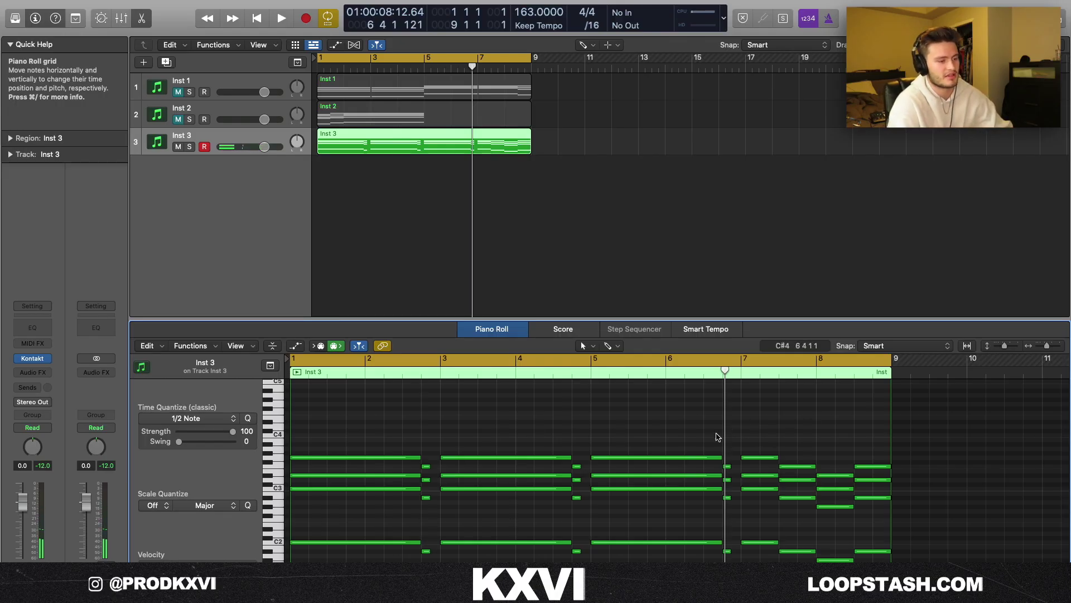
scroll(726, 435, "right", 2)
left_click_drag(706, 432, 719, 506)
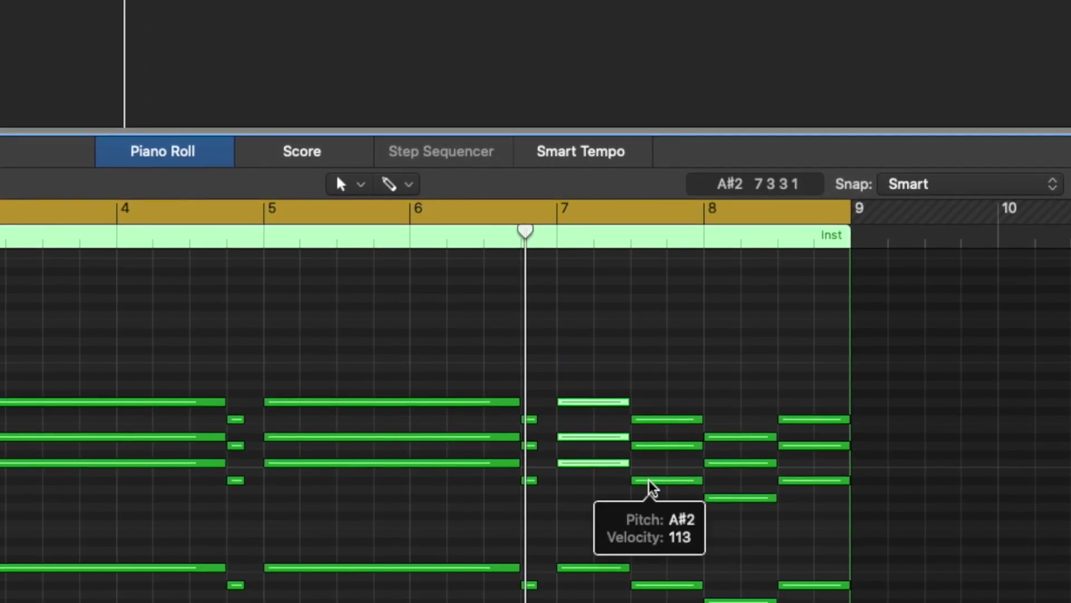
left_click(731, 486)
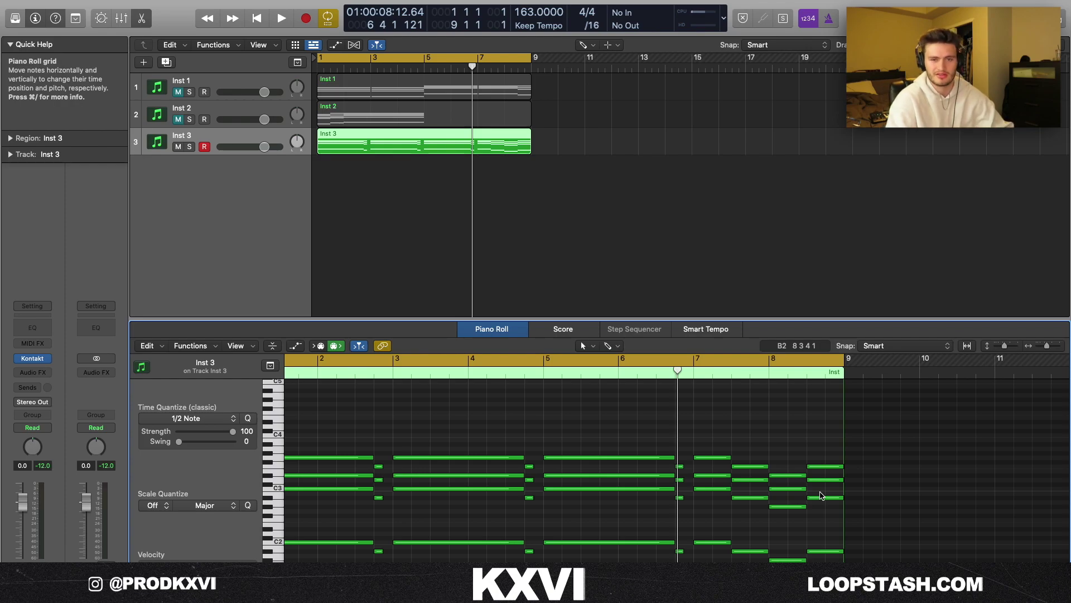
Mute Inst 3, and unmute and select the audio sample on track 32 in the Be Someone soul version project.
left_click(178, 148)
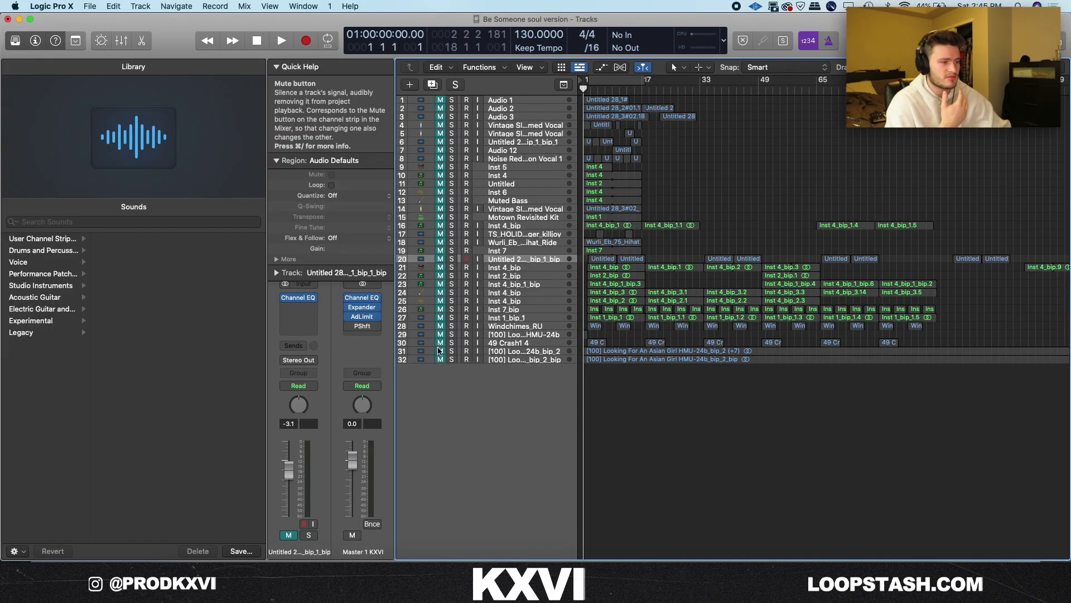
left_click(635, 360)
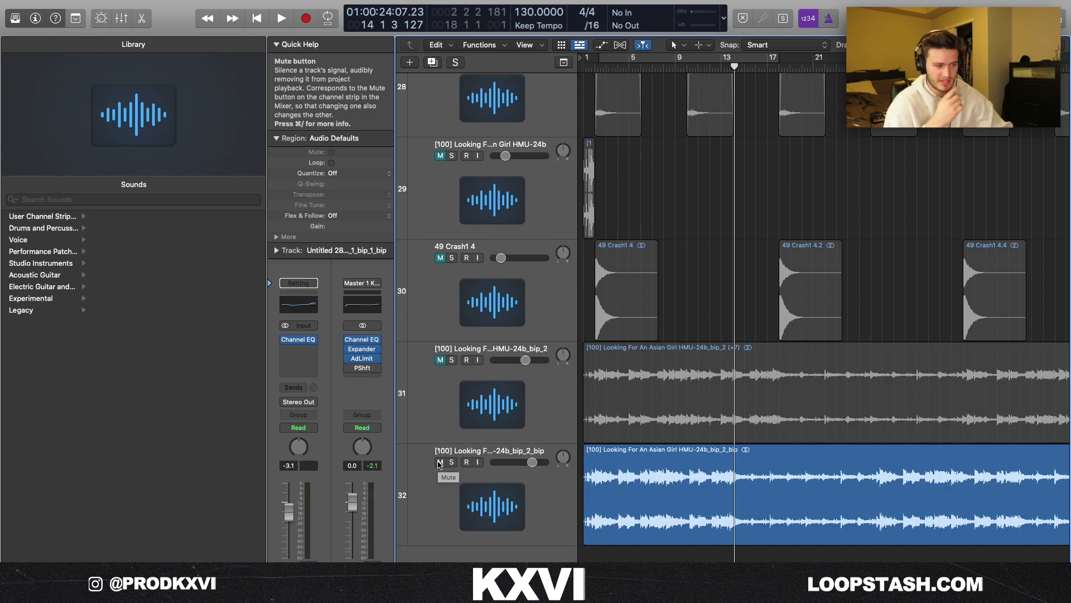
Select and unmute the Motown Revisited Kit drum region on track 15, and cycle playback from bar 1 to 17.
scroll(825, 312, "up", 15)
left_click_drag(984, 45, 969, 46)
scroll(1002, 218, "down", 5)
left_click(658, 397)
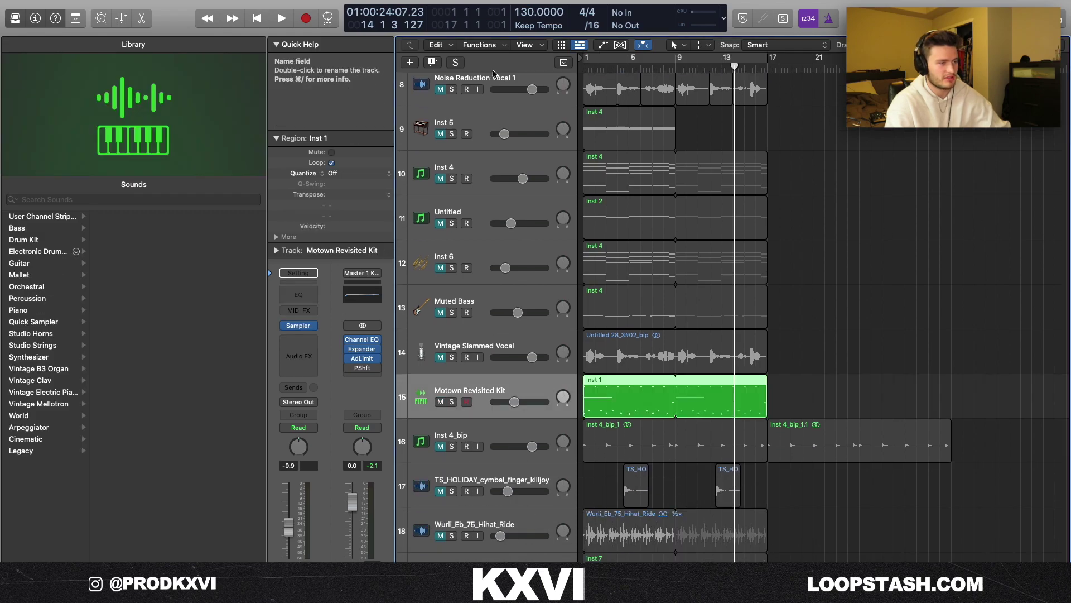
left_click(667, 56)
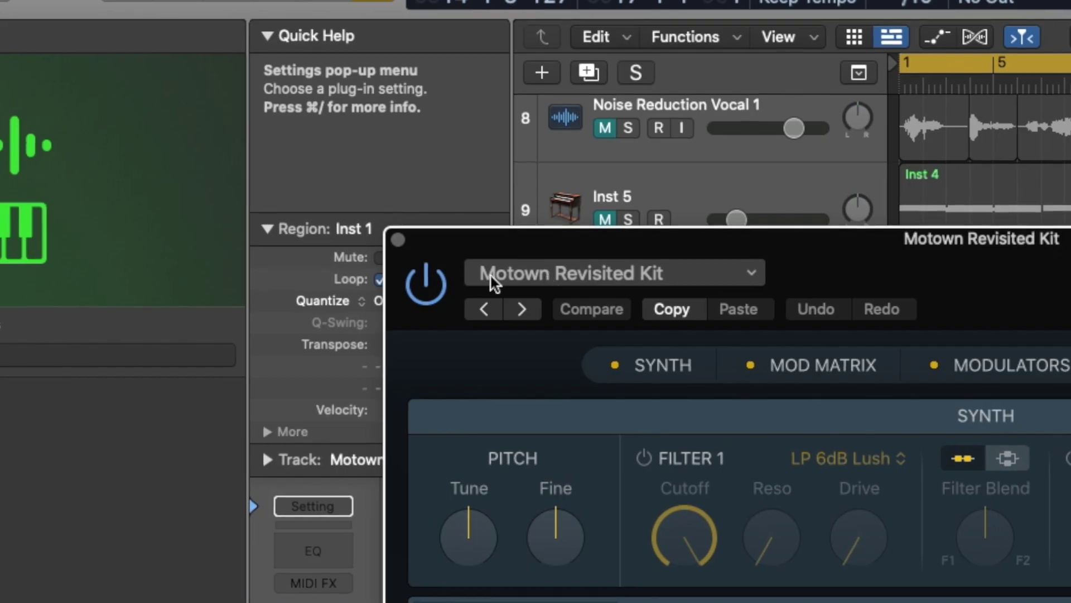
left_click(397, 239)
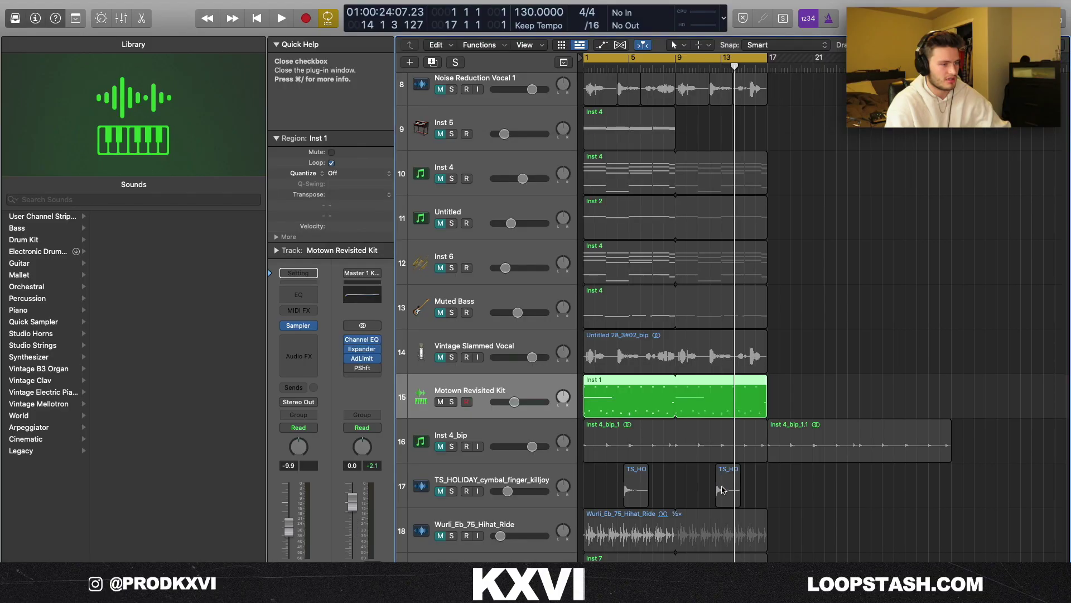
Open the Motown Revisited Kit and Muted Bass regions for viewing and play the drums together with the bass.
double_click(618, 415)
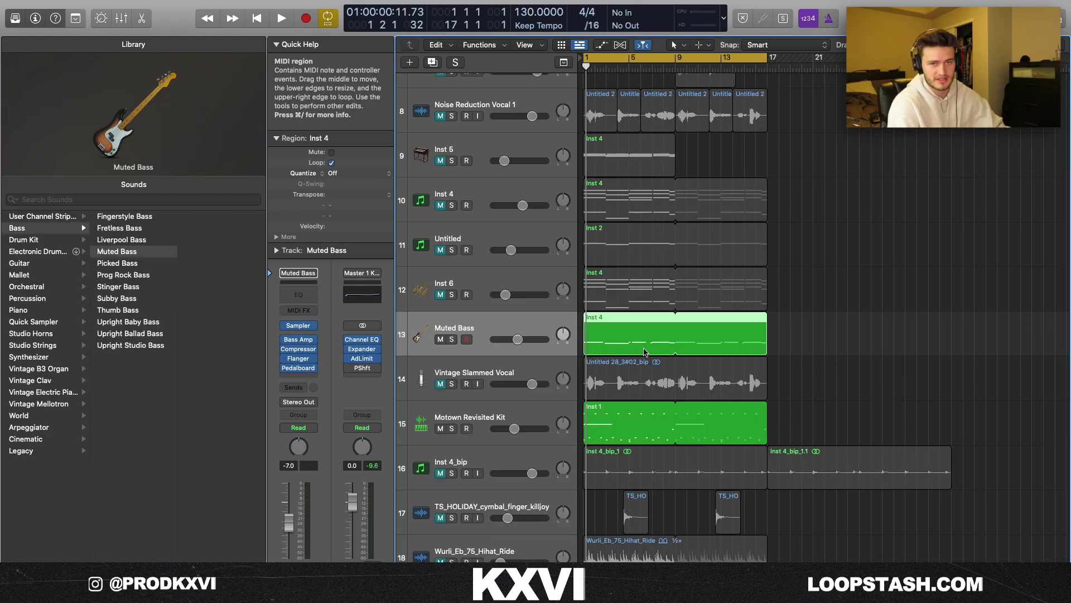
double_click(644, 351)
key("space")
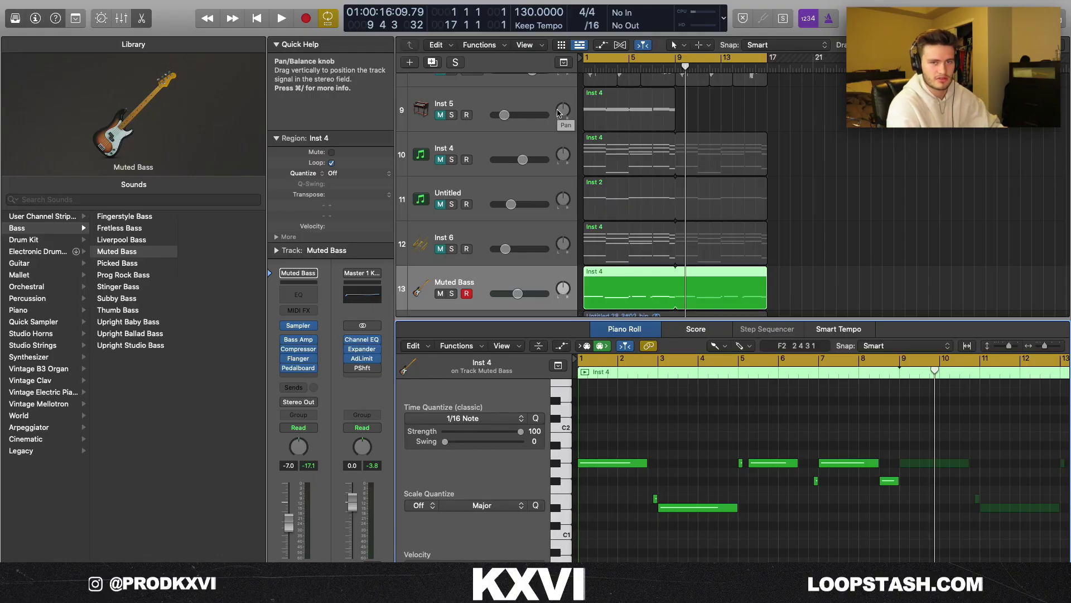
Unmute the Wurli_Eb_75_Hihat_Ride and TS_HOLIDAY_cymbal_finger_killjoy tracks.
scroll(475, 183, "down", 5)
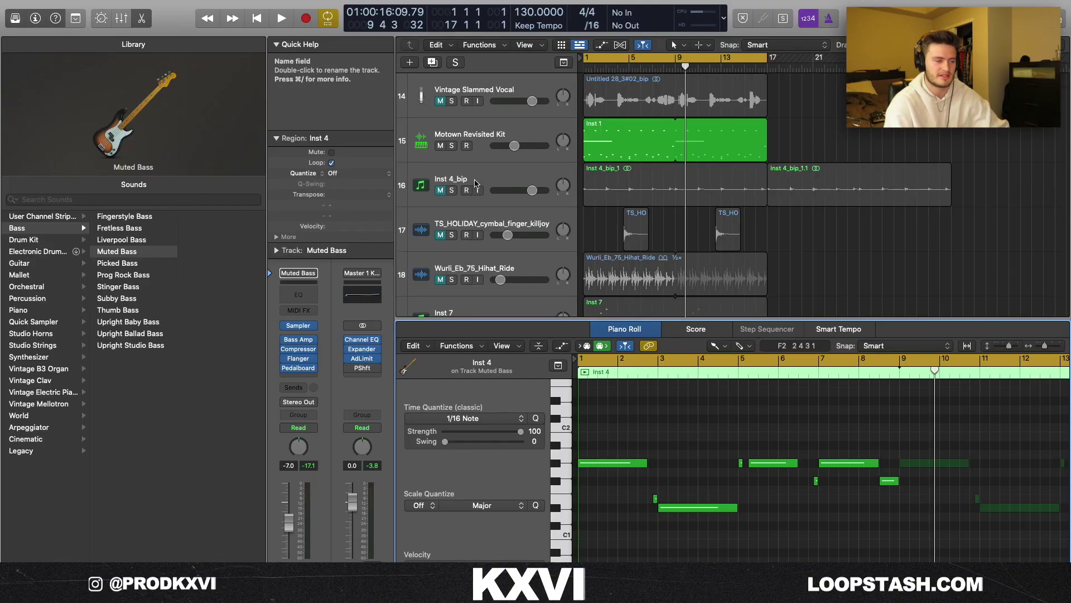
left_click(440, 280)
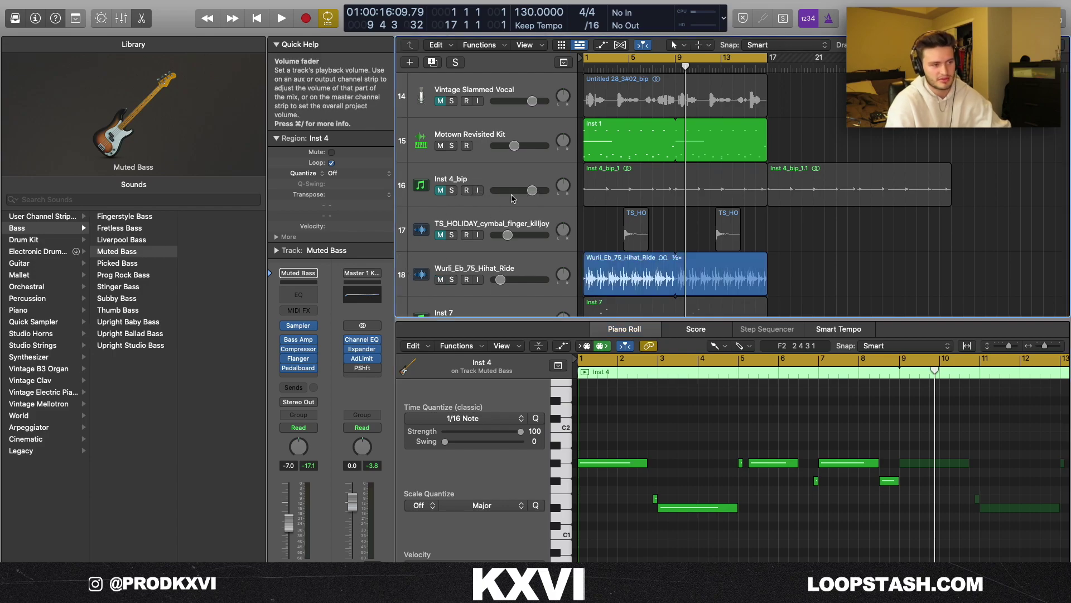
left_click(440, 235)
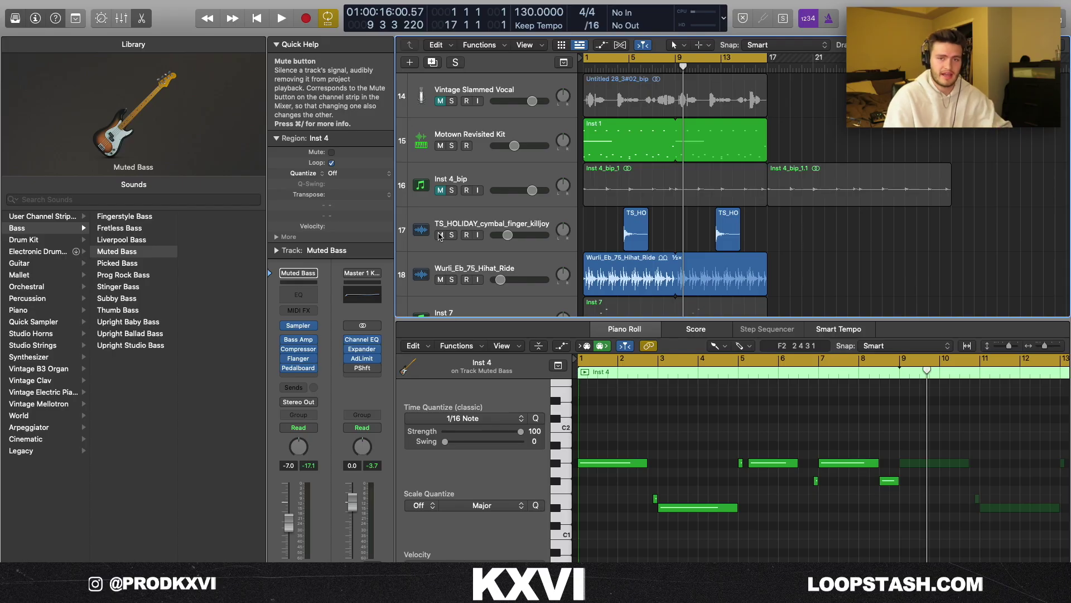
Hide the Library, show Flex Pitch enlarged on the Noise Reduction Vocal 1 track, and open the options of a pitch note near bar 16.
key("y")
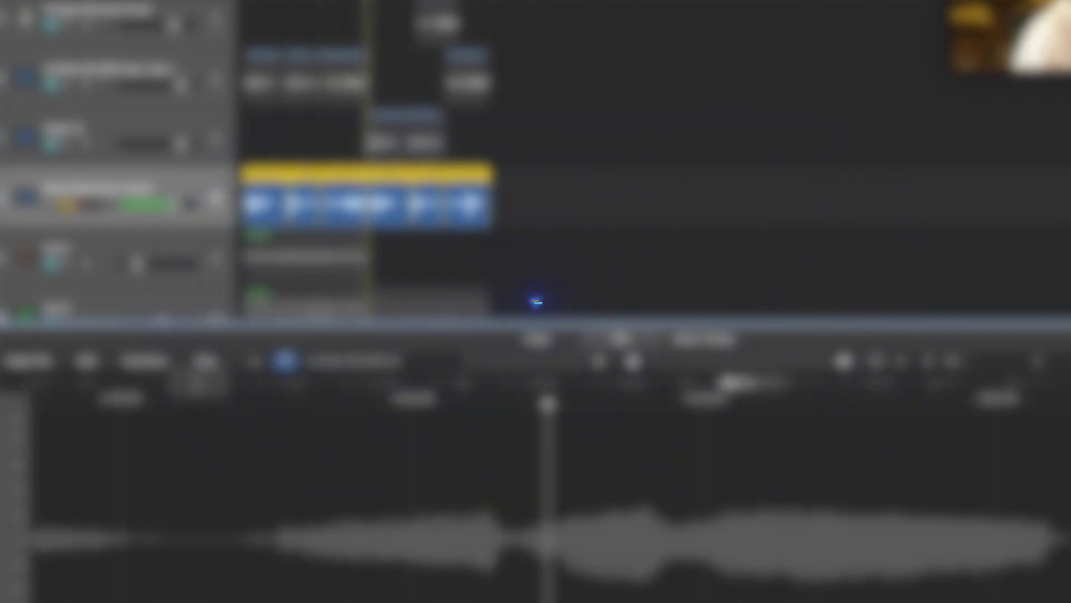
key("super+f")
key("z")
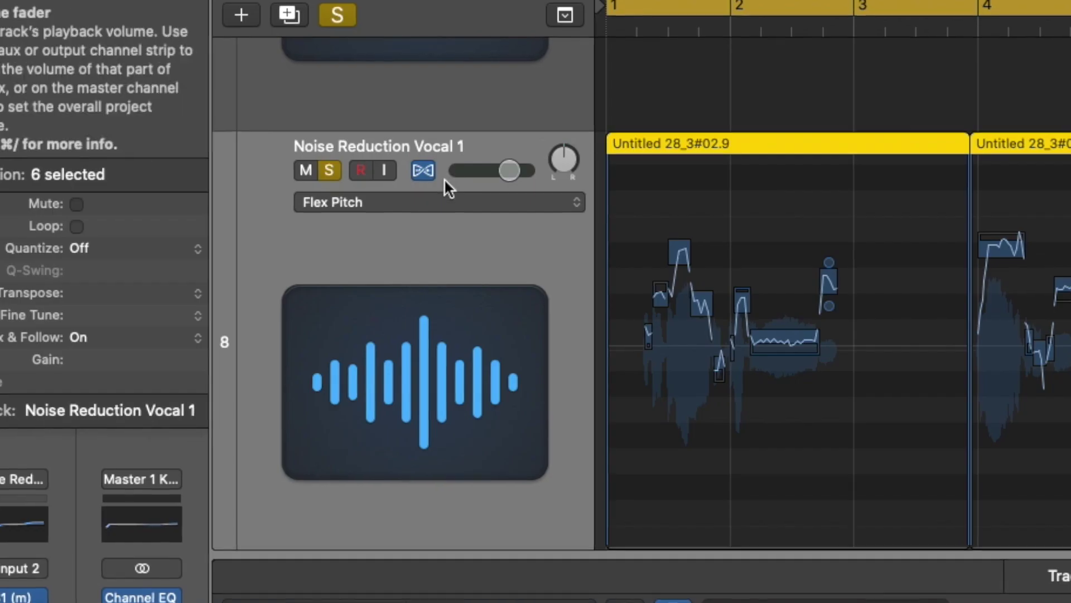
left_click(239, 151)
left_click(345, 204)
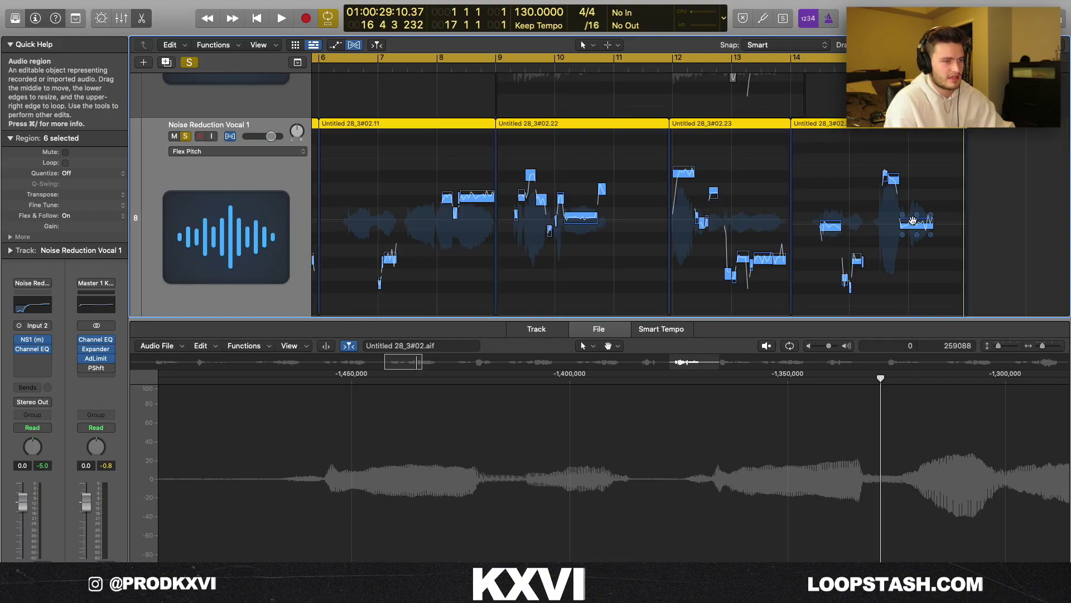
right_click(912, 221)
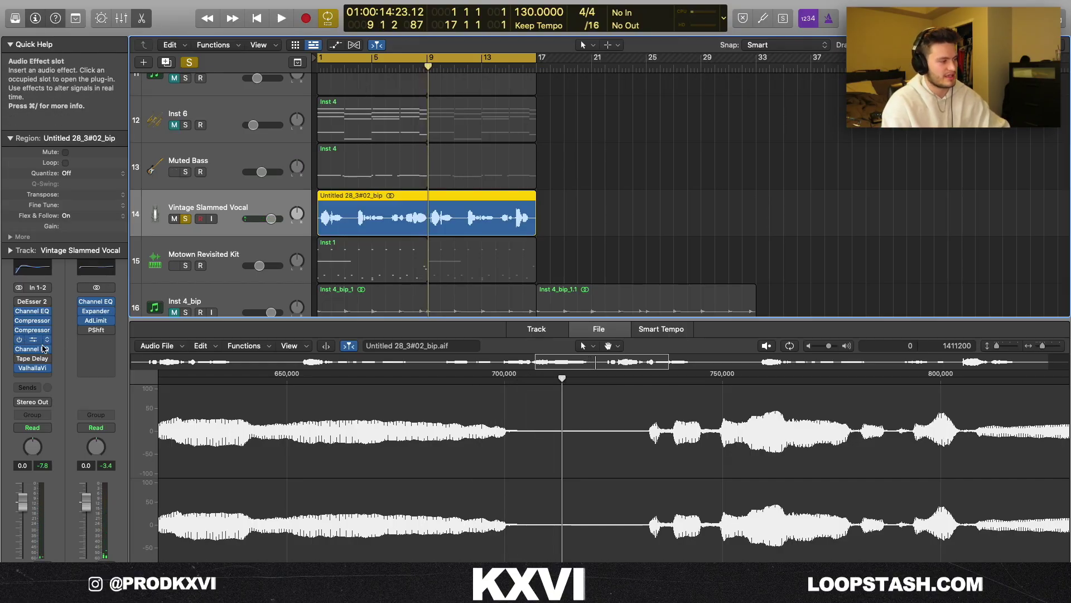
Examine the ValhallaVintageVerb reverb settings on the Vintage Slammed Vocal track, and close the plug-in.
left_click(39, 368)
left_click_drag(682, 163, 771, 107)
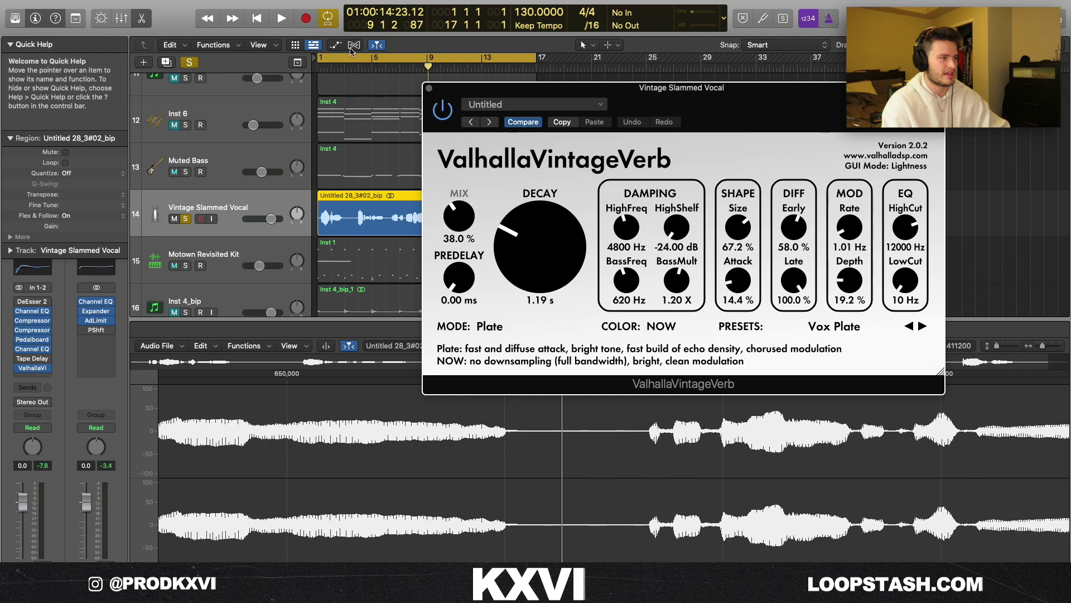
left_click(429, 88)
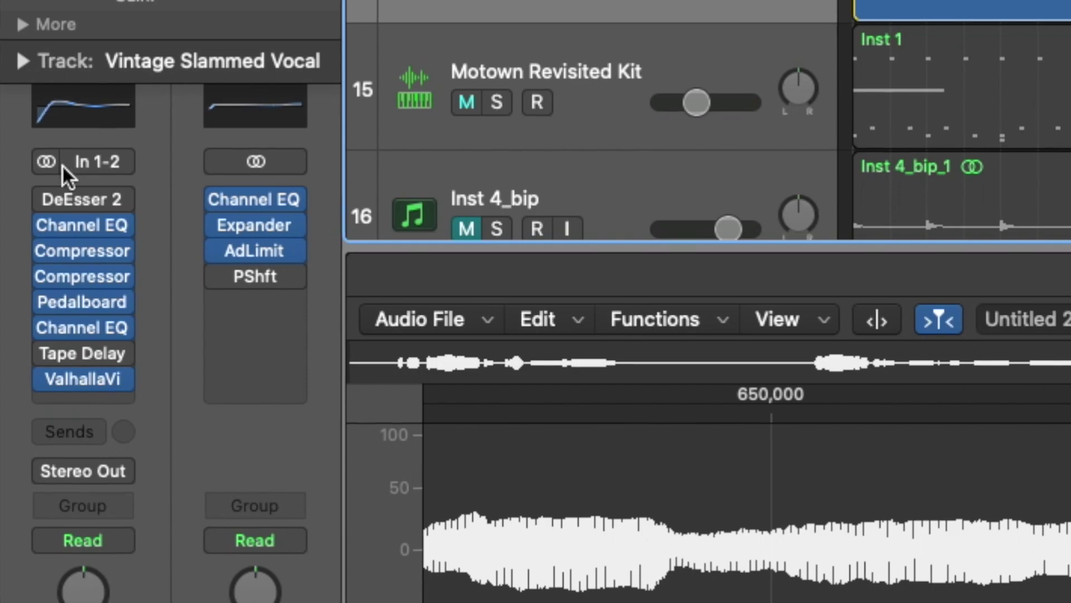
mouse_move(30, 311)
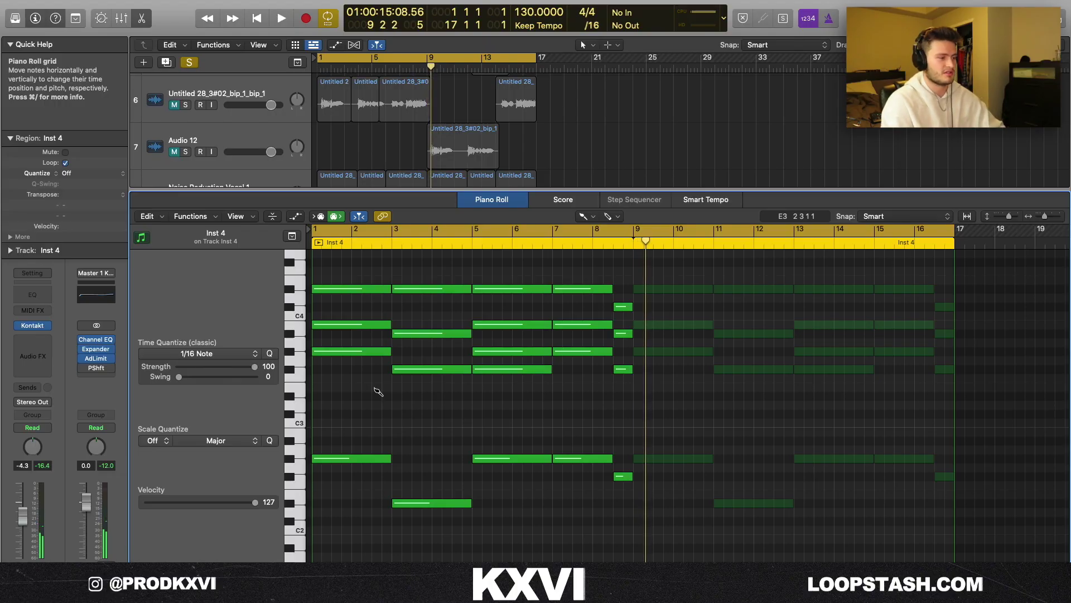
Try to revoice the upper notes of the Inst 4 chord at bar 3 as G#3, B3 and D#4, matching the bar 1 chord.
left_click(584, 216)
left_click(619, 229)
left_click(361, 290)
left_click(411, 290)
key("alt+shift+Down")
left_click_drag(411, 292, 425, 427)
key("alt+Up")
key("alt+Up")
key("alt+Up")
key("alt+Up")
key("alt+Up")
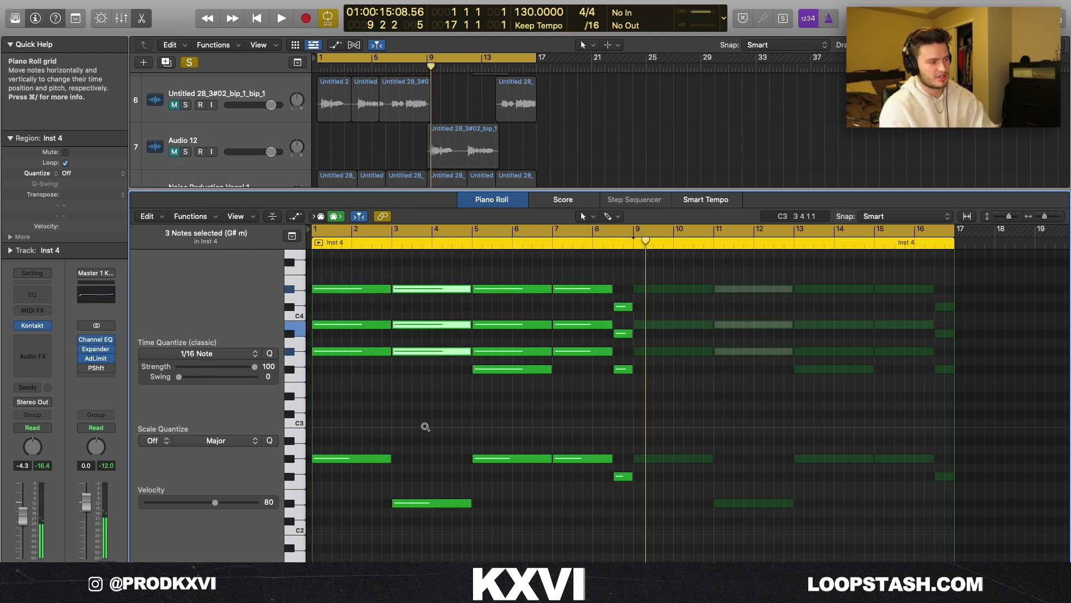
Try lowering the three selected bar 3 notes by five semitones to D#3, F#3 and A#3, and deselect them.
key("alt+Down")
key("alt+Down")
key("alt+Down")
key("alt+Down")
key("alt+Down")
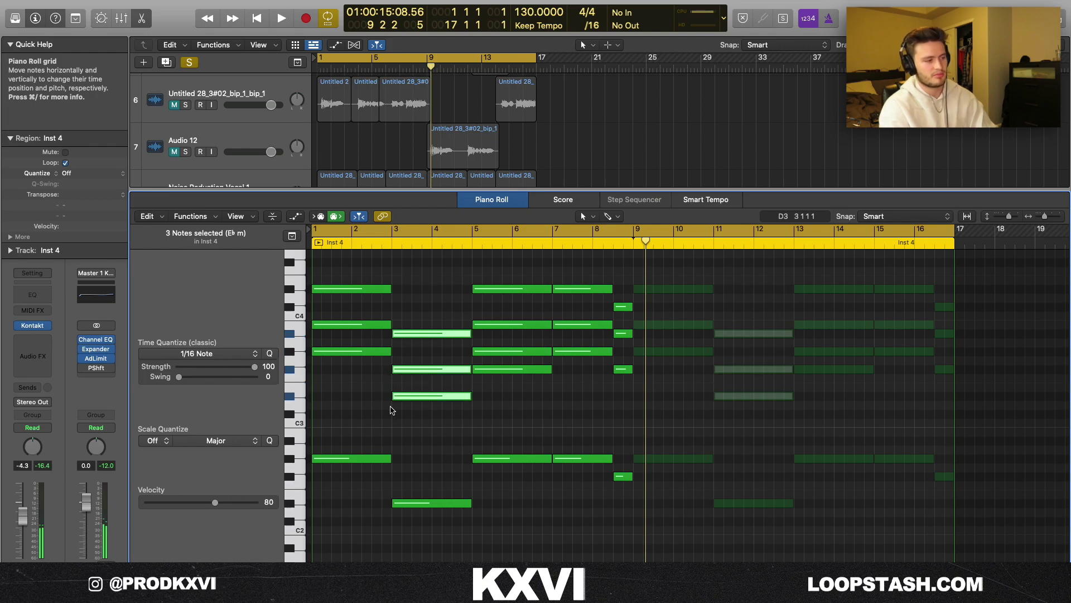
left_click(373, 403)
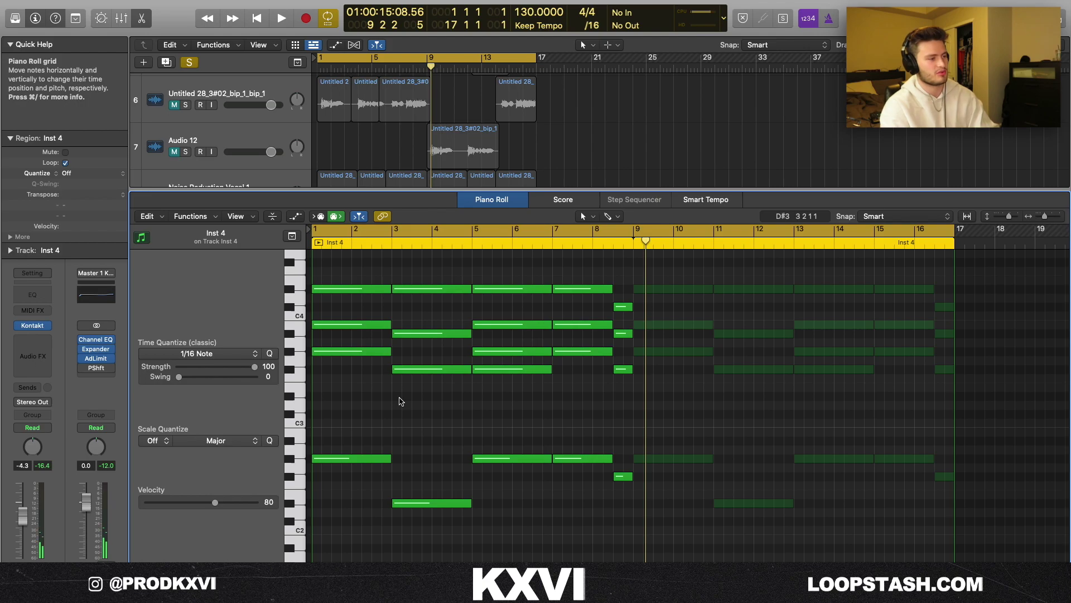
Examine the Inst 4 chord voicings from bar 5 to the short passing chord before bar 9.
scroll(335, 322, "down", 1)
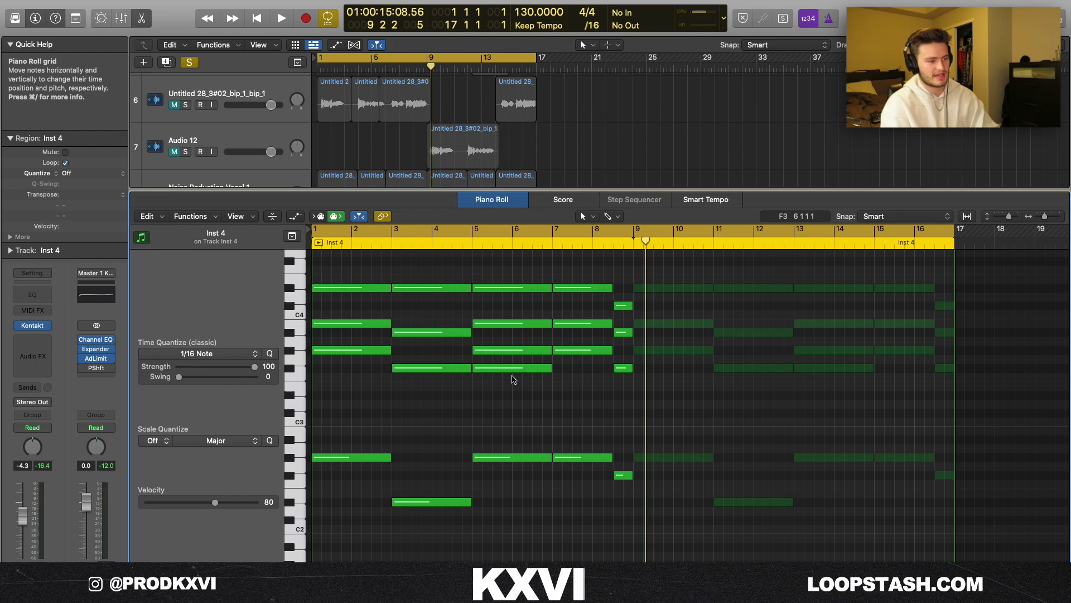
left_click(526, 368)
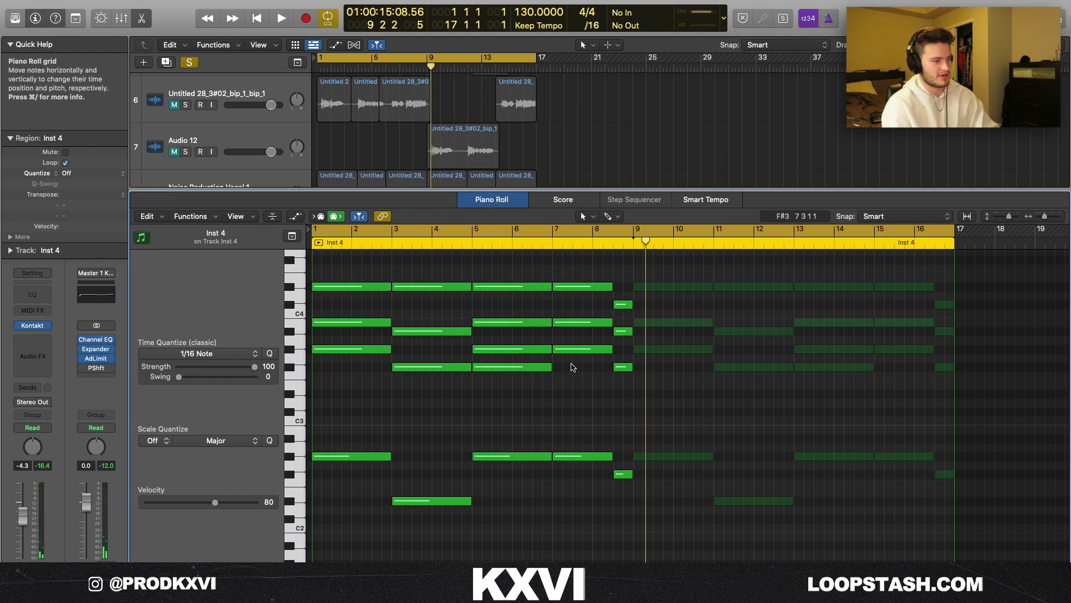
left_click(575, 350)
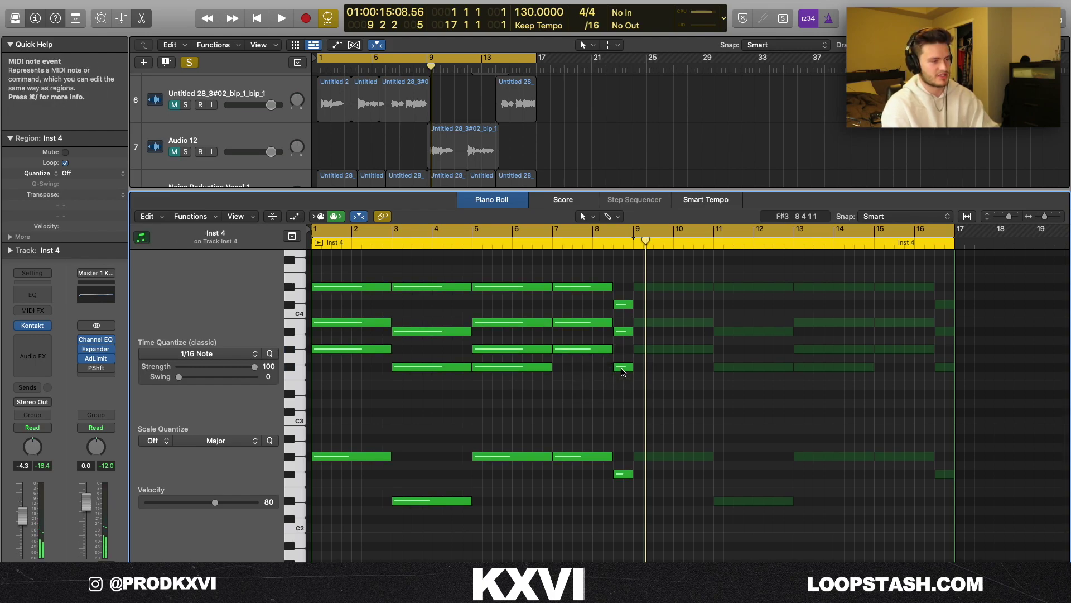
left_click_drag(626, 494, 635, 302)
scroll(635, 302, "down", 1)
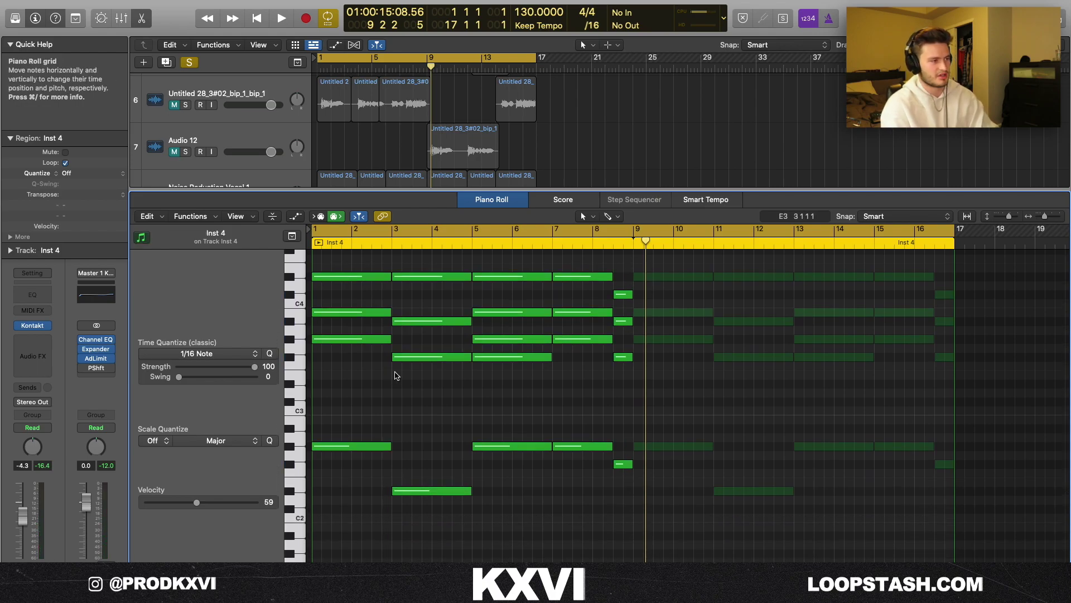
Unmute the Inst 6 horns track, open its Inst 4 region in the Piano Roll, and play it with the beat.
left_click(173, 243)
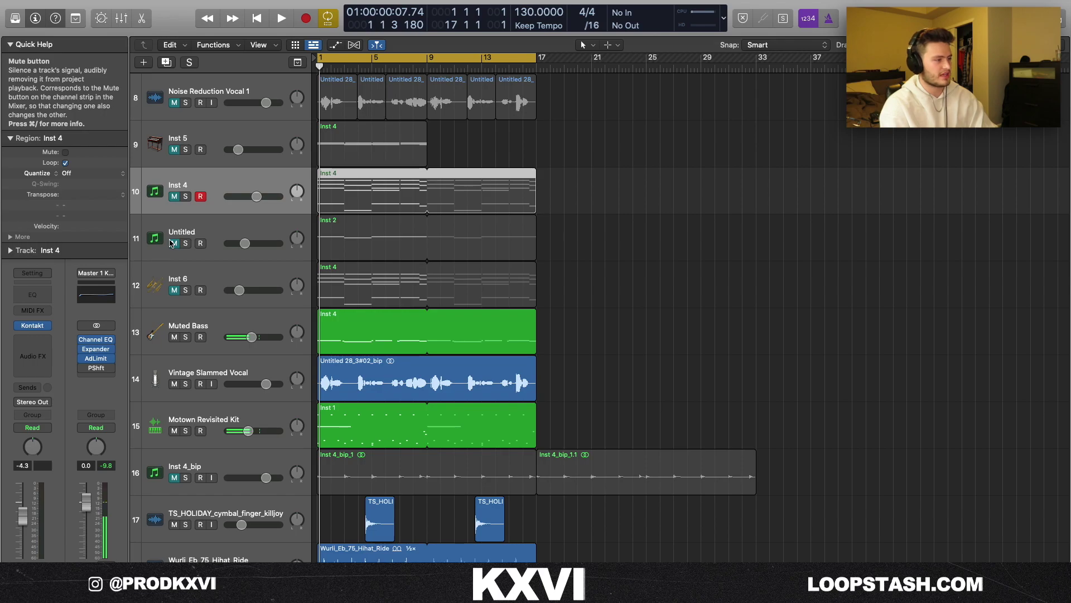
left_click(175, 303)
left_click(174, 290)
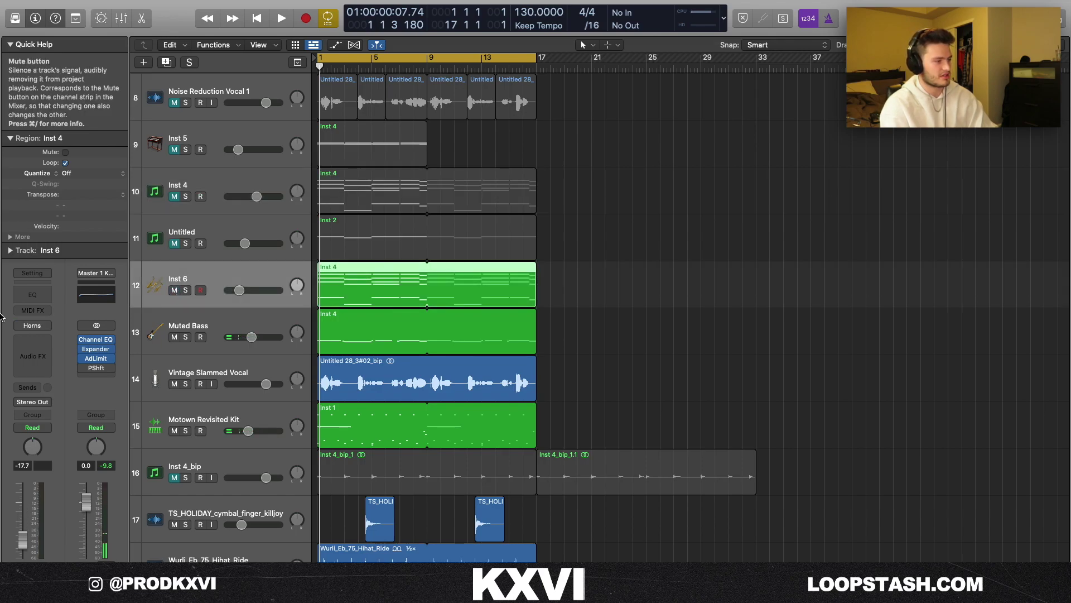
double_click(368, 267)
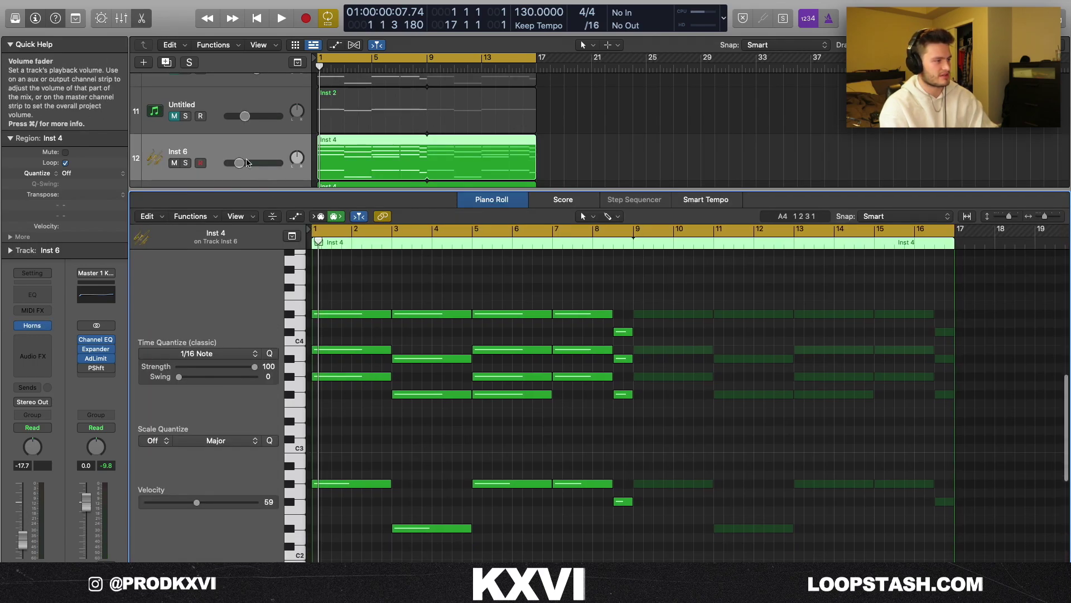
key("space")
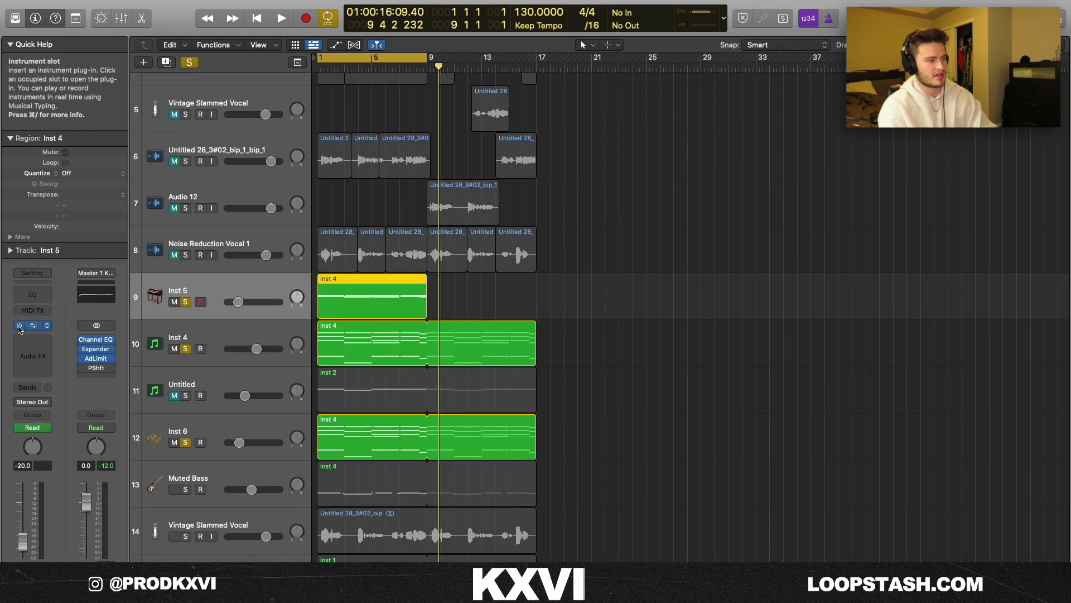
Open the Inst 5 organ track's Inst 4 region in the Piano Roll and play its chords.
double_click(380, 294)
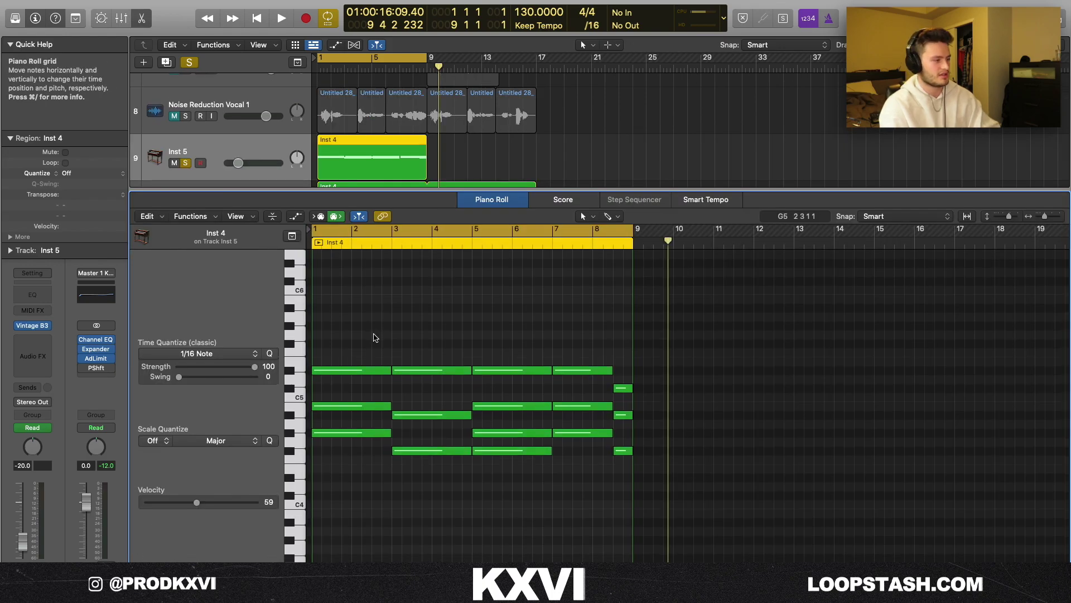
scroll(366, 335, "down", 1)
key("space")
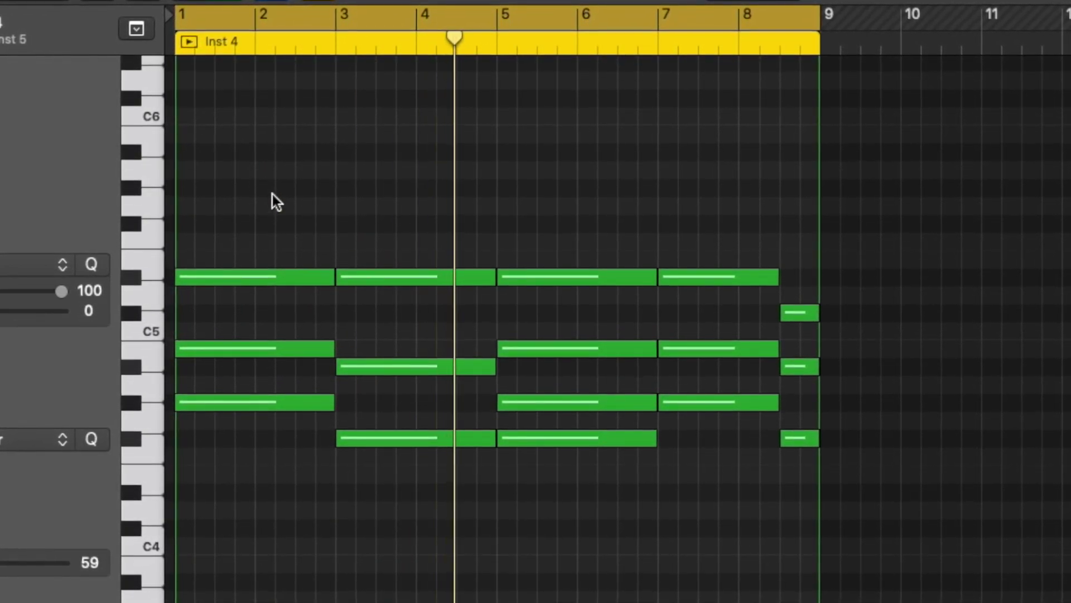
key("space")
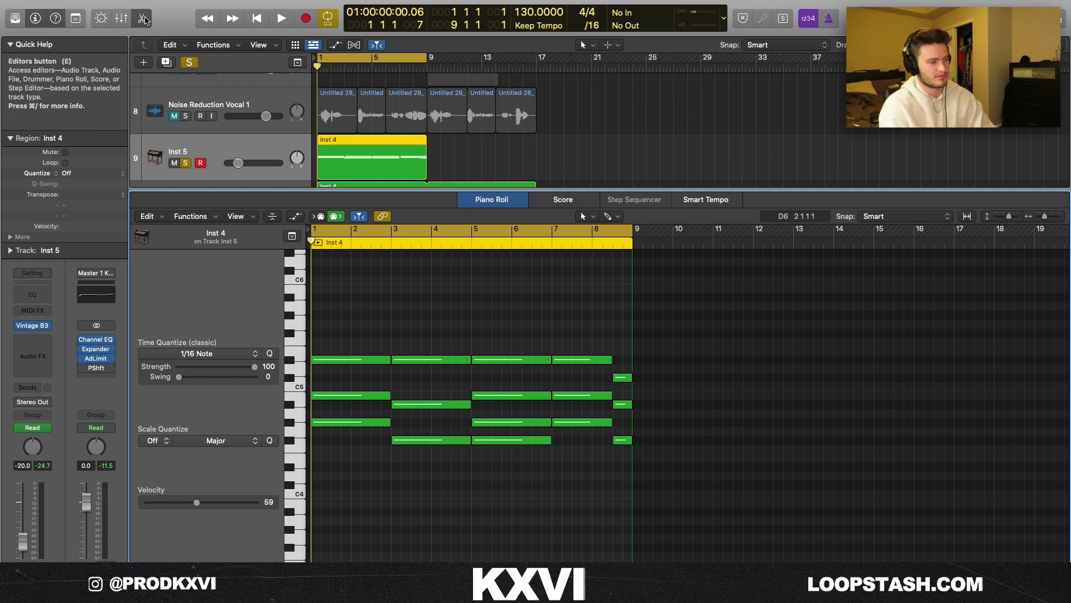
Solo only the Untitled track 11 and play its Inst 2 melody region in the Piano Roll.
left_click(142, 19)
scroll(188, 213, "down", 2)
left_click(186, 213, "alt")
left_click(191, 208)
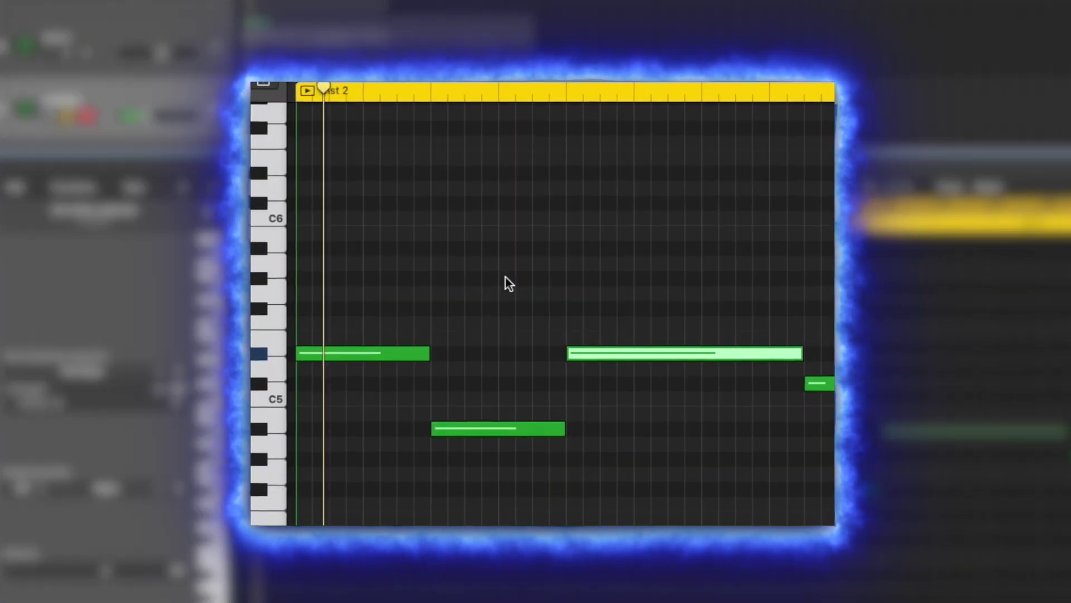
key("space")
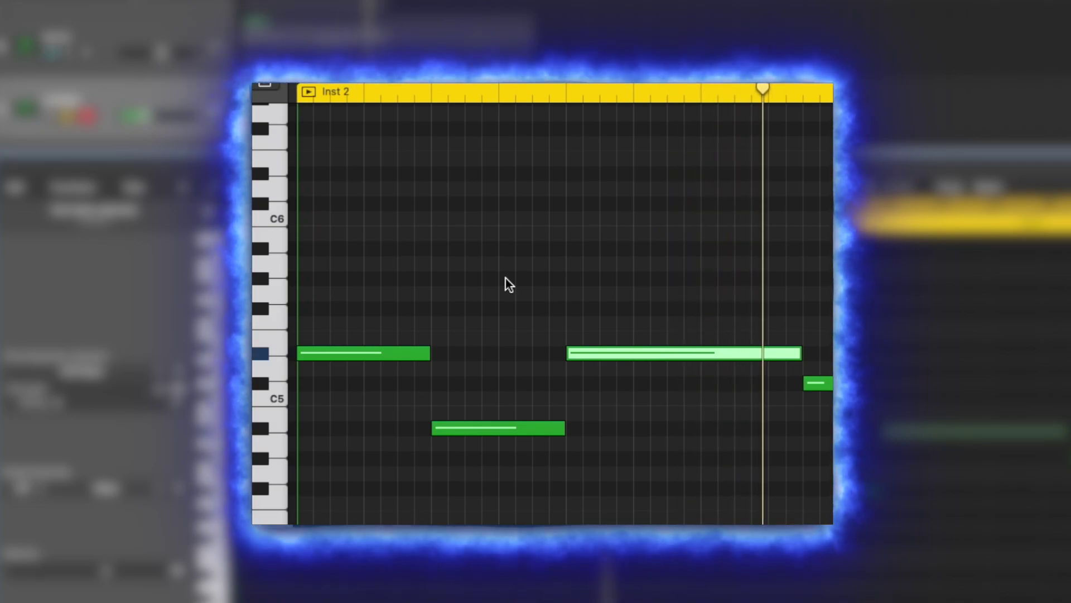
scroll(506, 278, "down", 1)
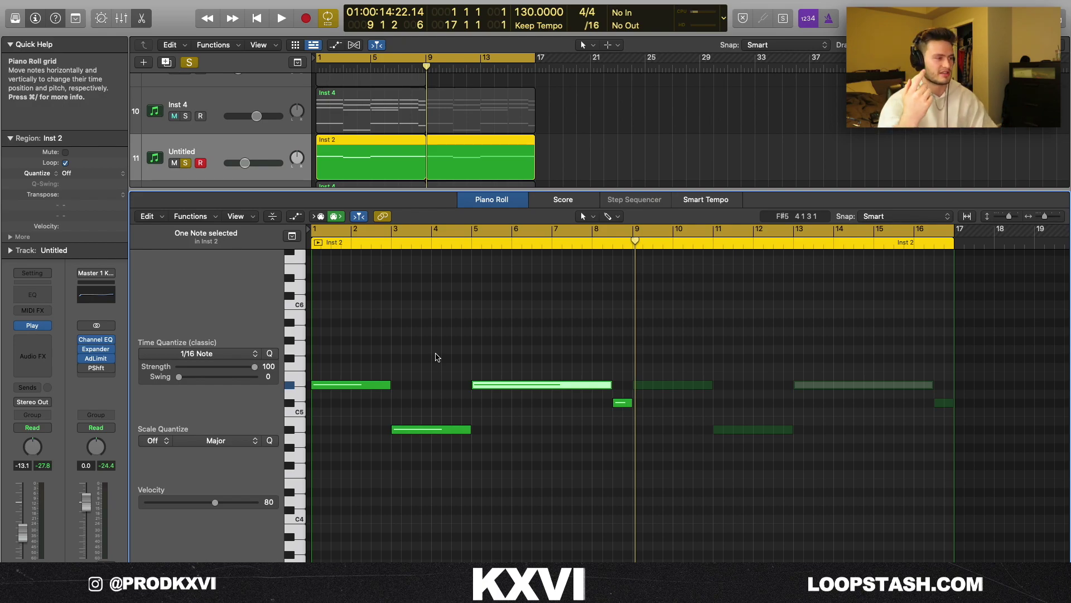
Close the Piano Roll and mute tracks 9 to 18, from Inst 5 through Wurli_Eb_75_Hihat_Ride.
key("e")
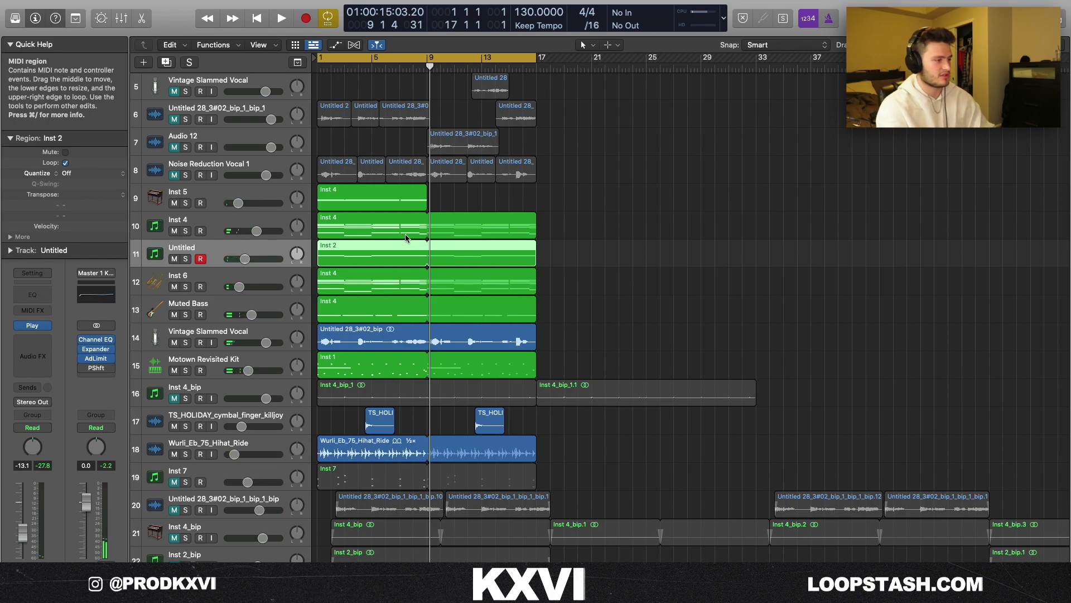
left_click_drag(174, 203, 174, 455)
scroll(174, 455, "down", 5)
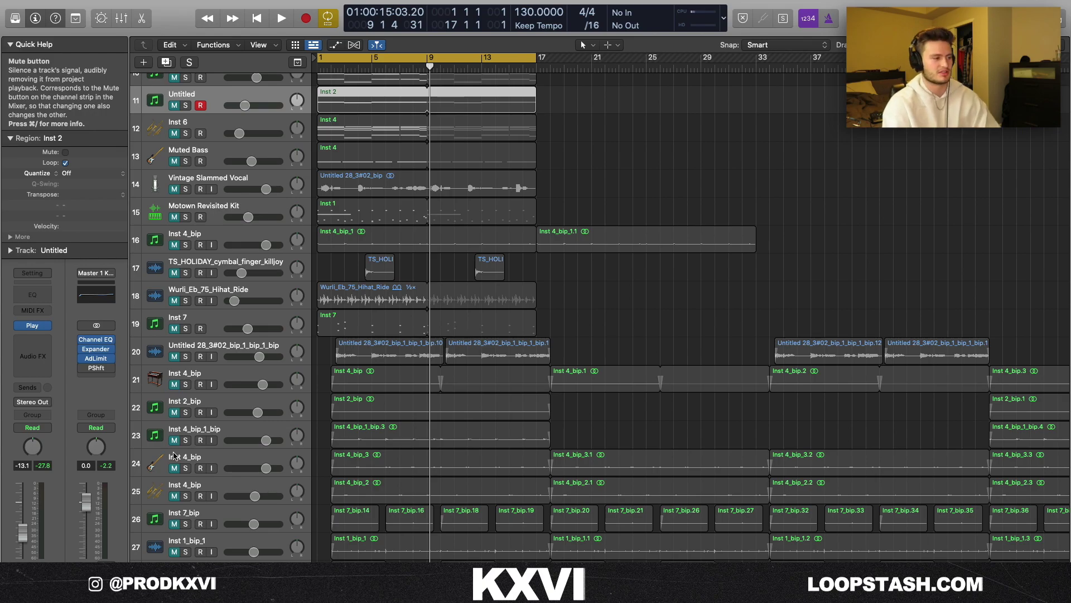
Examine the Glockenspiel settings of Mallet Flux Single in Kontakt on the Inst 7 track, and close the plug-in.
left_click(345, 66)
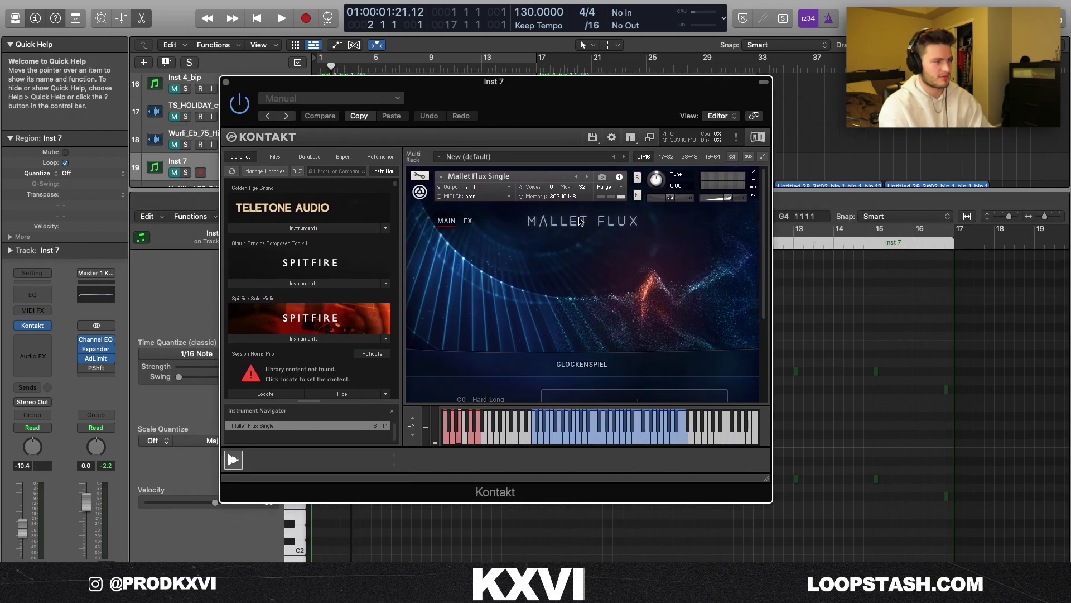
scroll(580, 221, "down", 3)
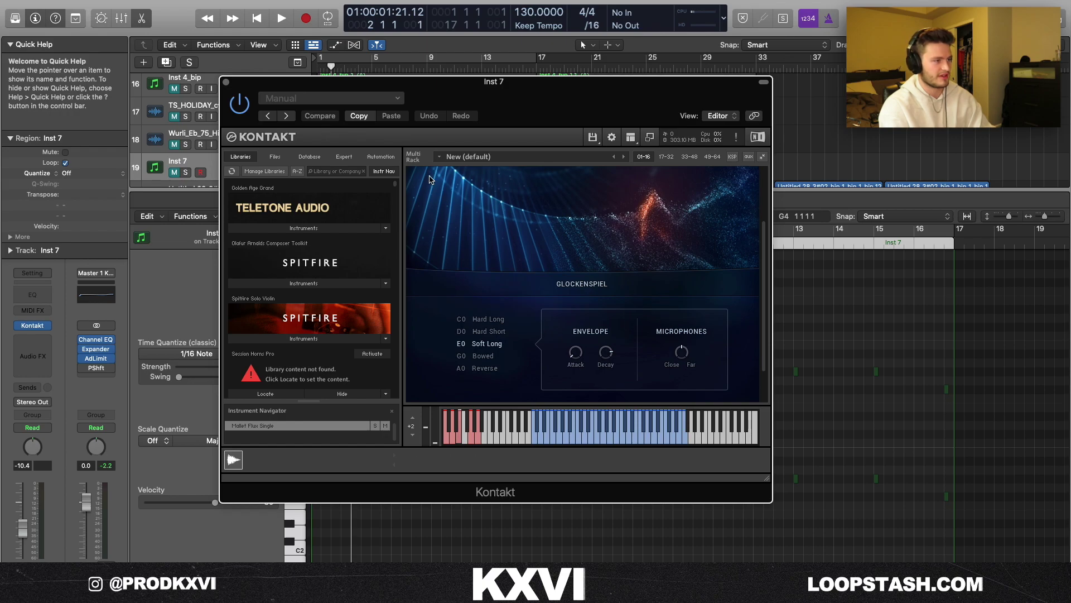
scroll(645, 296, "up", 2)
scroll(646, 296, "down", 3)
left_click(226, 82)
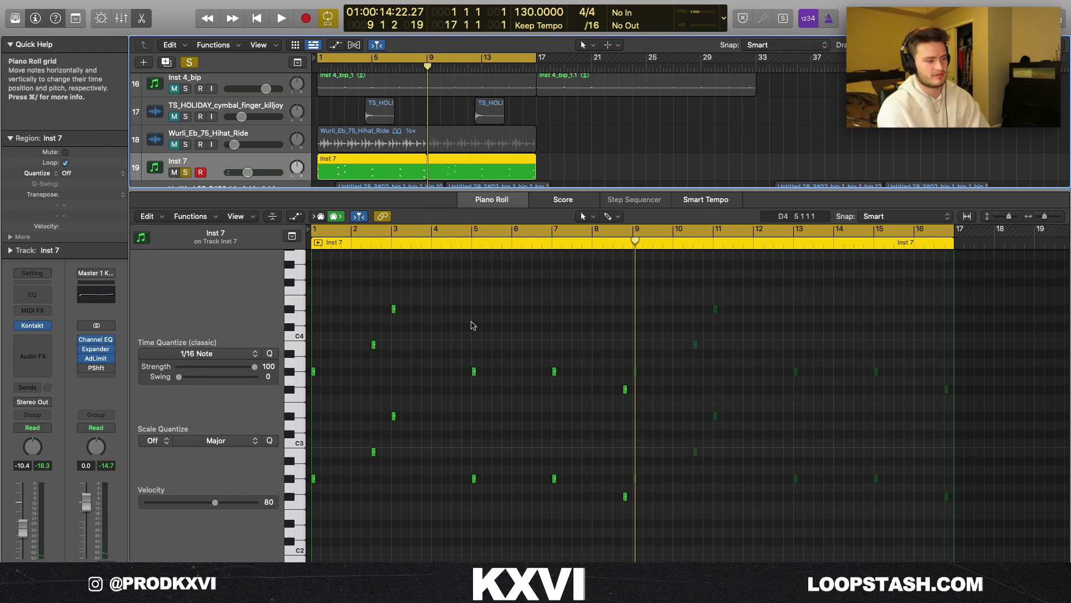
Audition a low Inst 7 note before bar 3, close the Piano Roll, and mute the Inst 7 track.
left_click(373, 452)
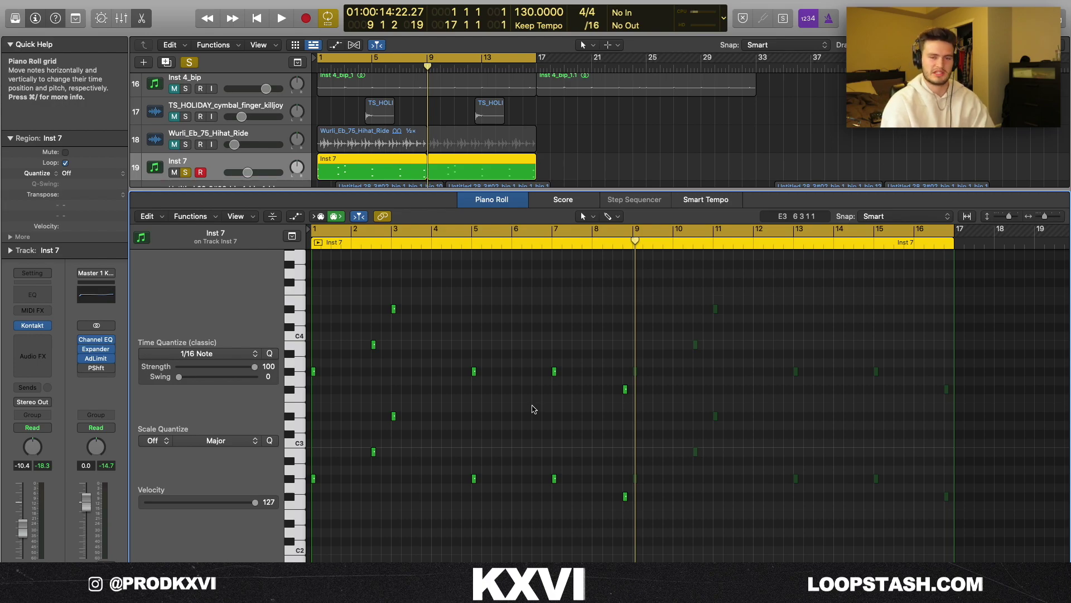
key("e")
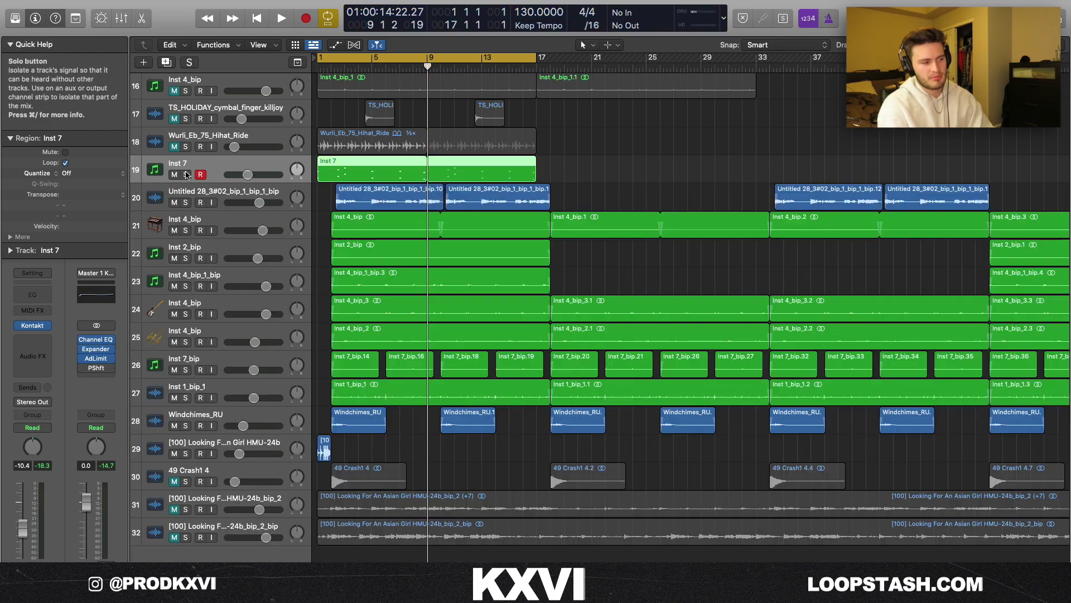
left_click(185, 173)
Cycle playback over the selected regions on tracks 20 to 28, clear the selection, and play the arrangement.
scroll(327, 218, "up", 5)
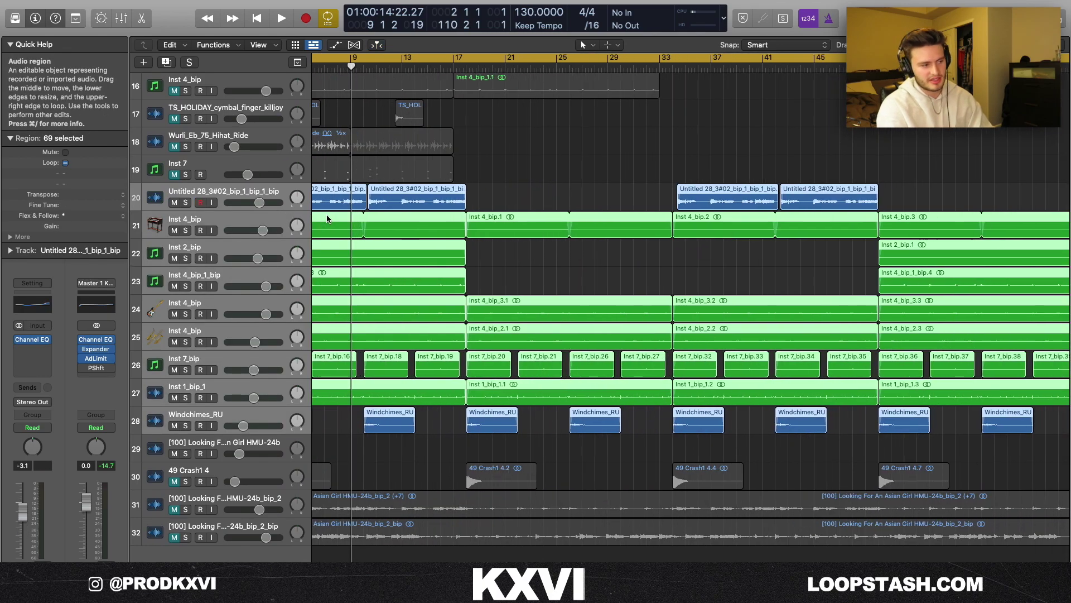
scroll(328, 217, "left", 5)
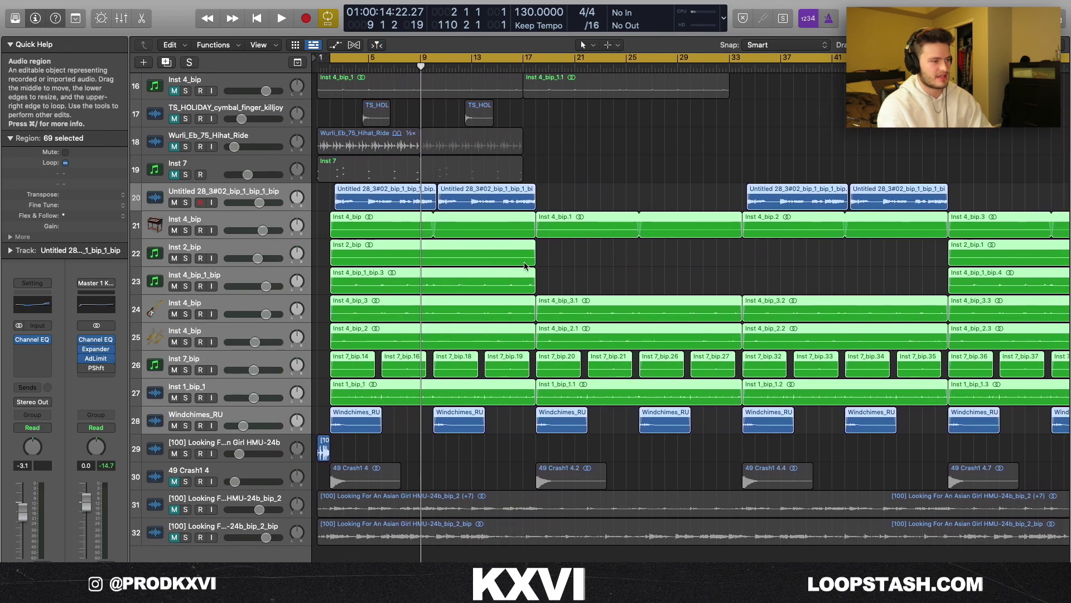
left_click(555, 257)
key("space")
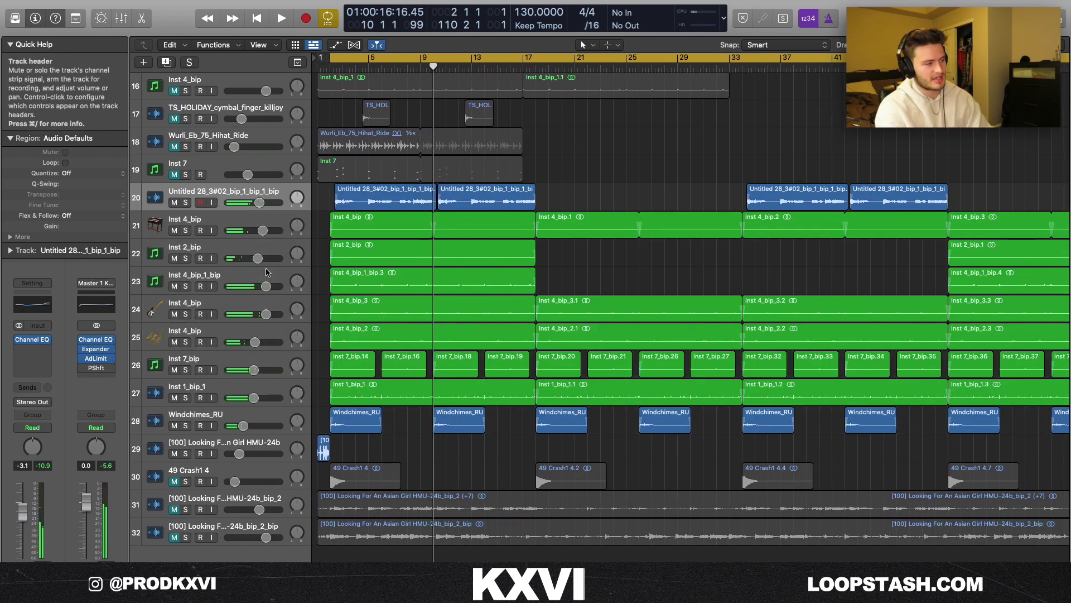
Solo the Windchimes_RU and 49 Crash1 4 tracks.
left_click(186, 425)
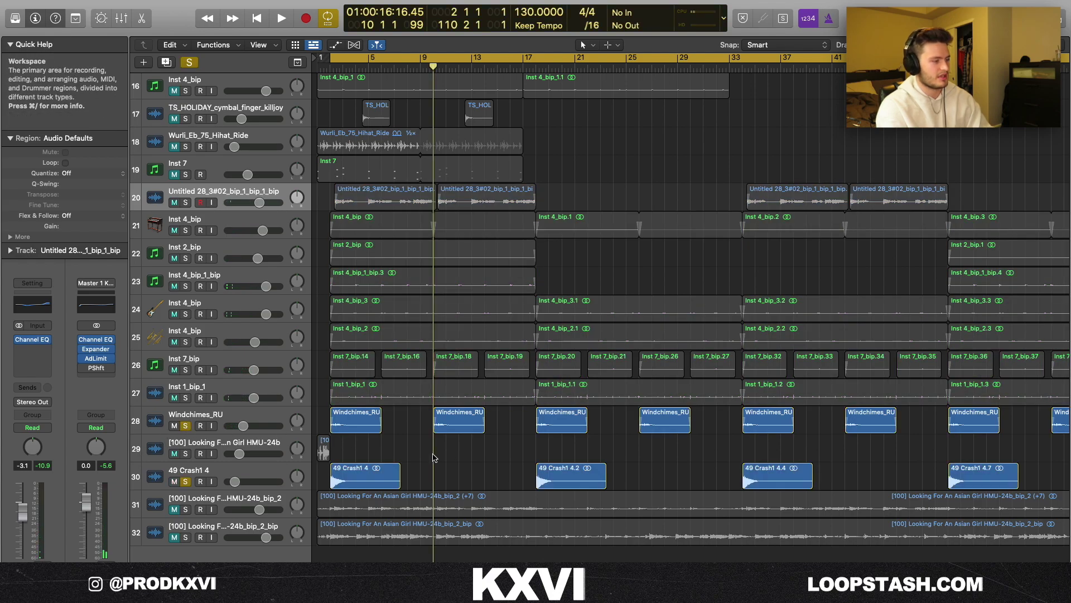
Select the first crash region on track 30 and play it together with the soloed wind chimes.
left_click(186, 481)
left_click(362, 477)
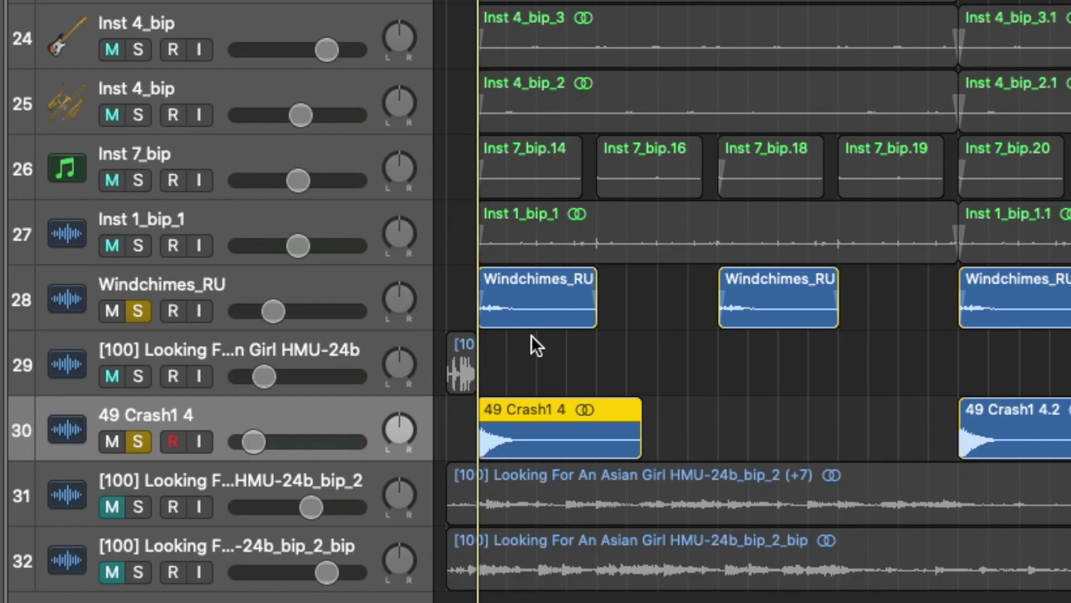
key("space")
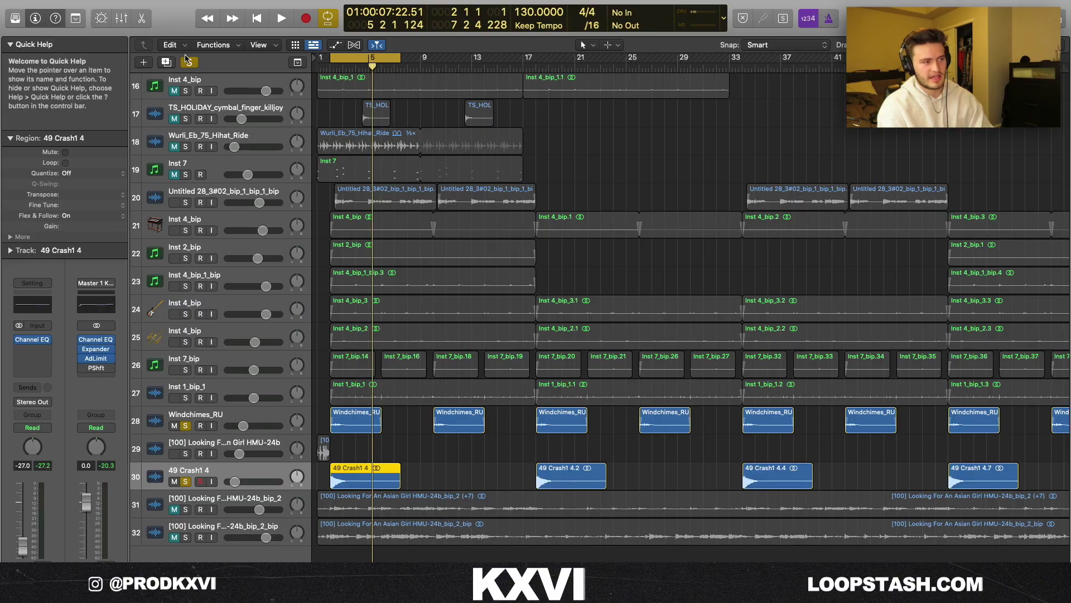
Clear all solos, turn off cycling, play the arrangement from the start, select the opening region on track 29, and return to the beginning.
key("ctrl+alt+super+s")
left_click(369, 59)
key("Return")
key("space")
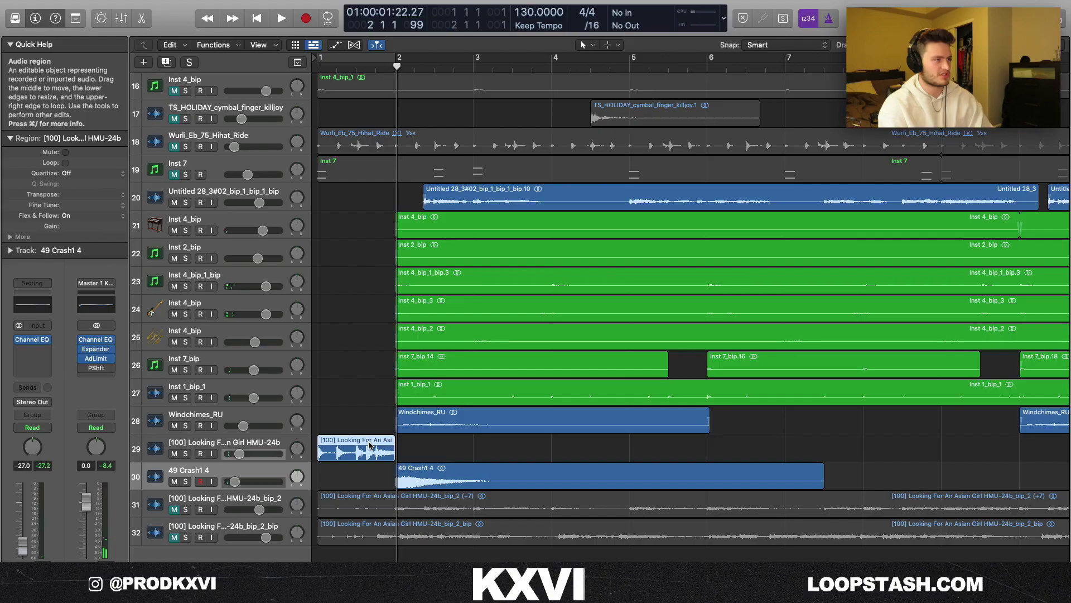
left_click(369, 445)
key("Return")
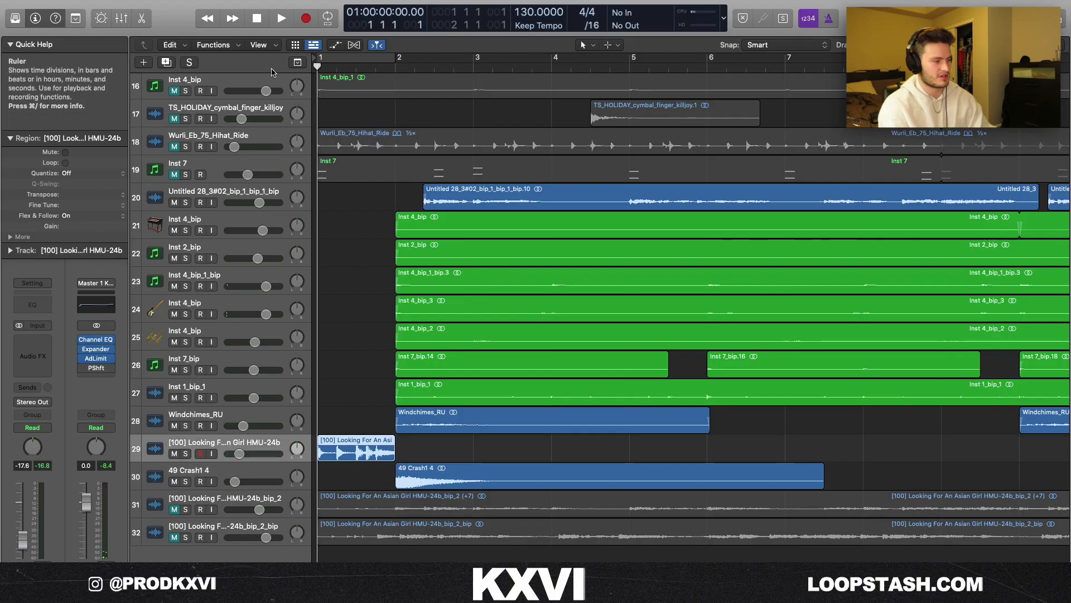
Set the project tempo to 168 and play the full-beat audio on track 31 from the beginning.
scroll(370, 248, "down", 10)
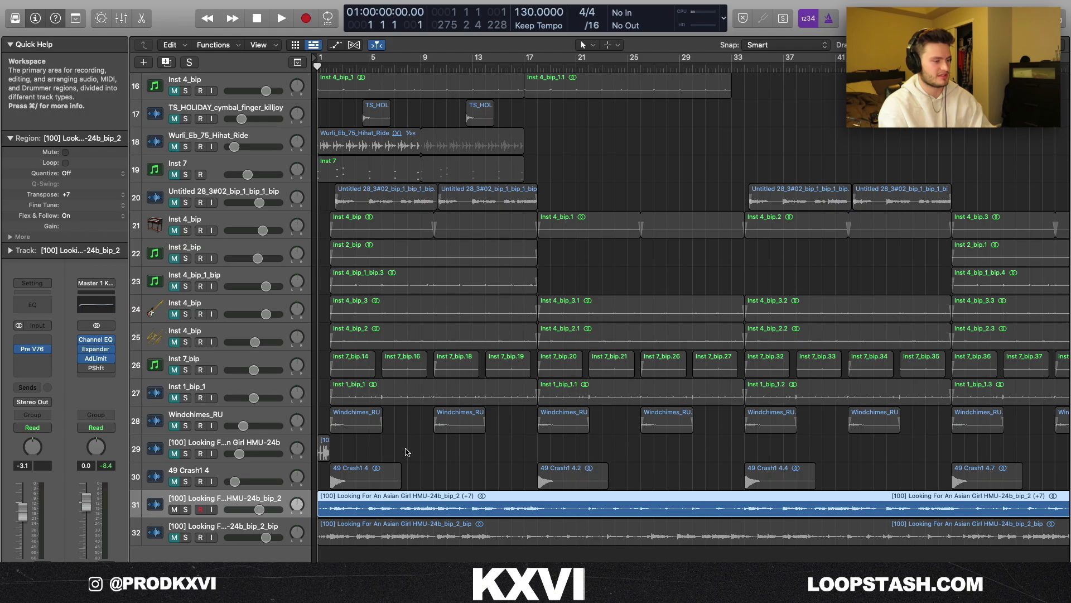
scroll(406, 452, "down", 2)
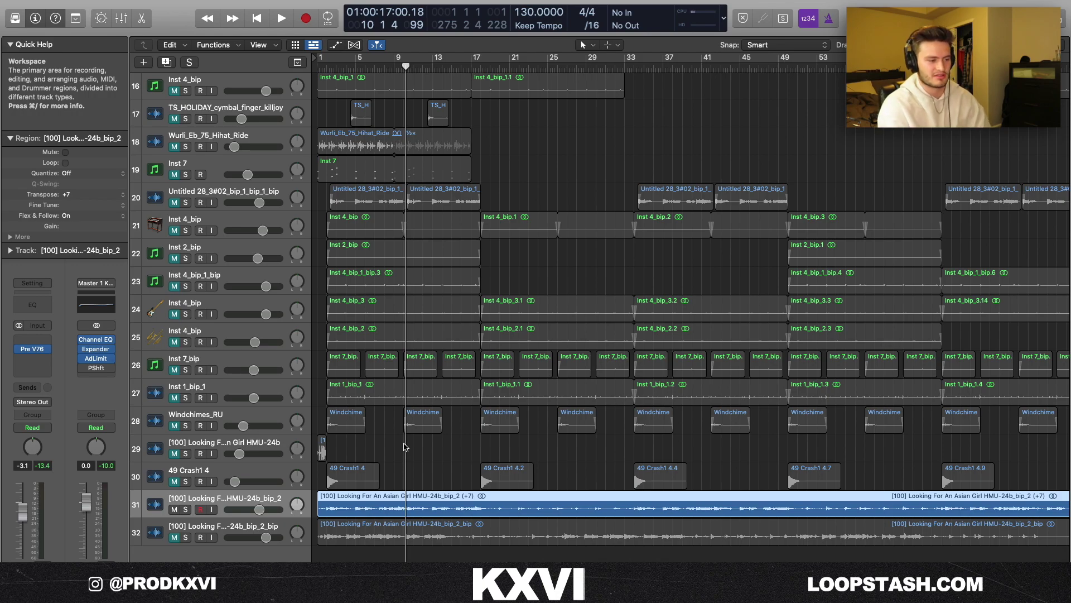
left_click_drag(533, 16, 531, 12)
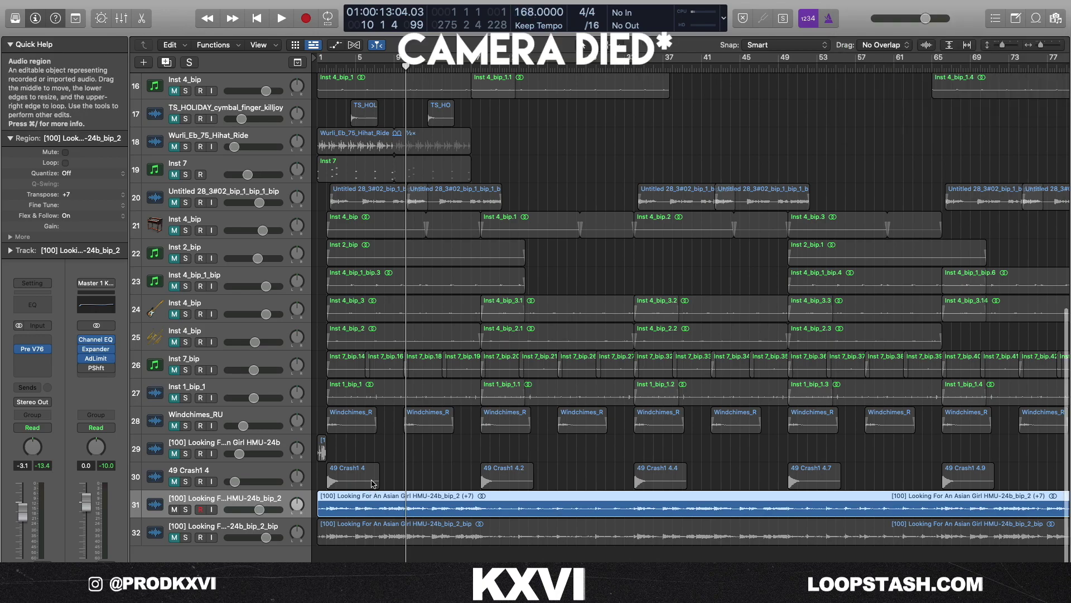
key("Return")
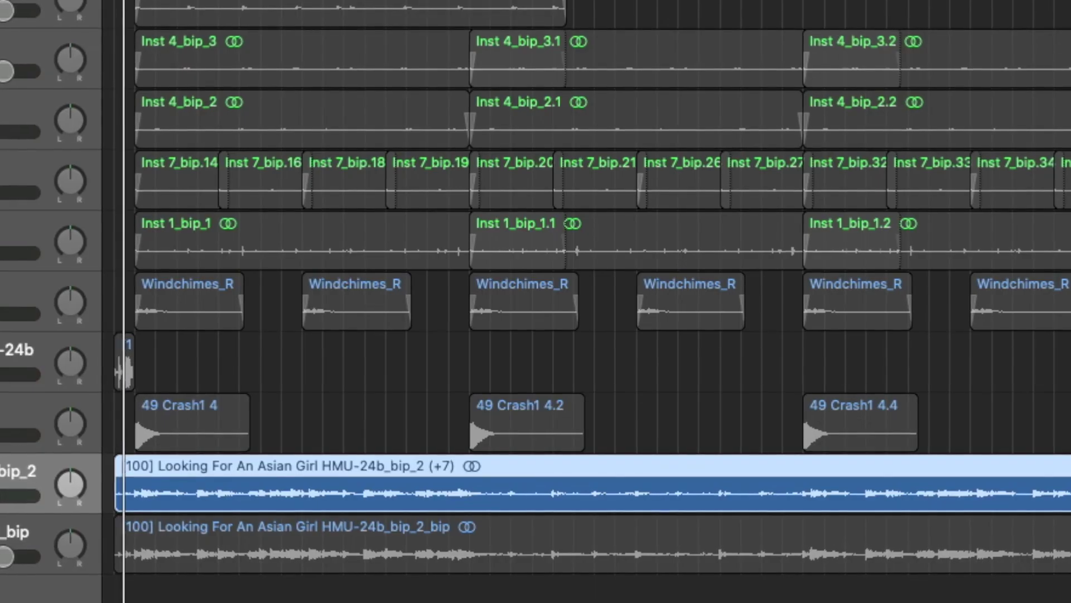
key("space")
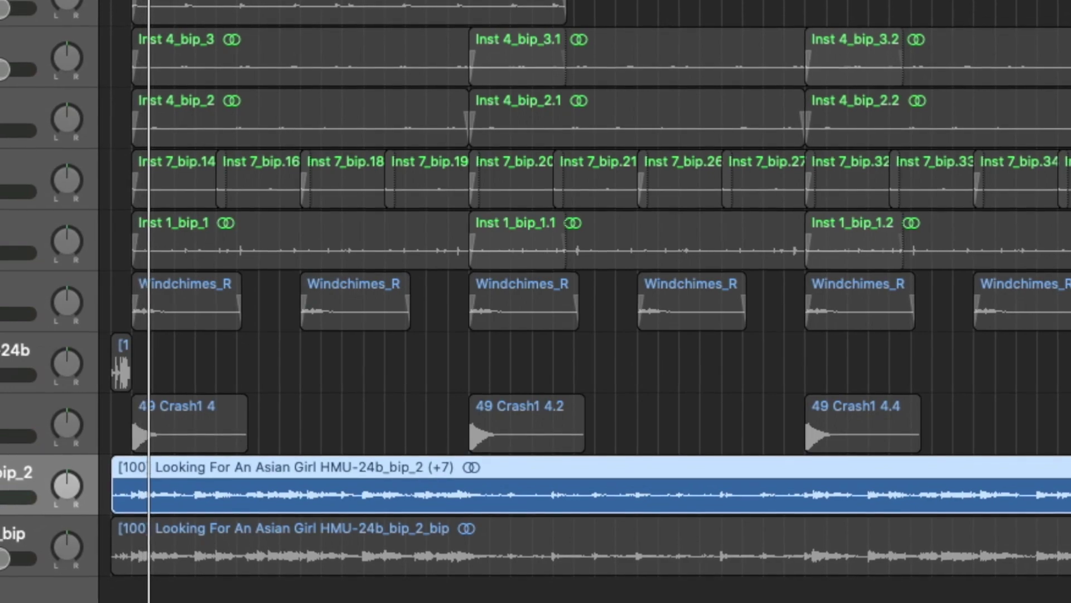